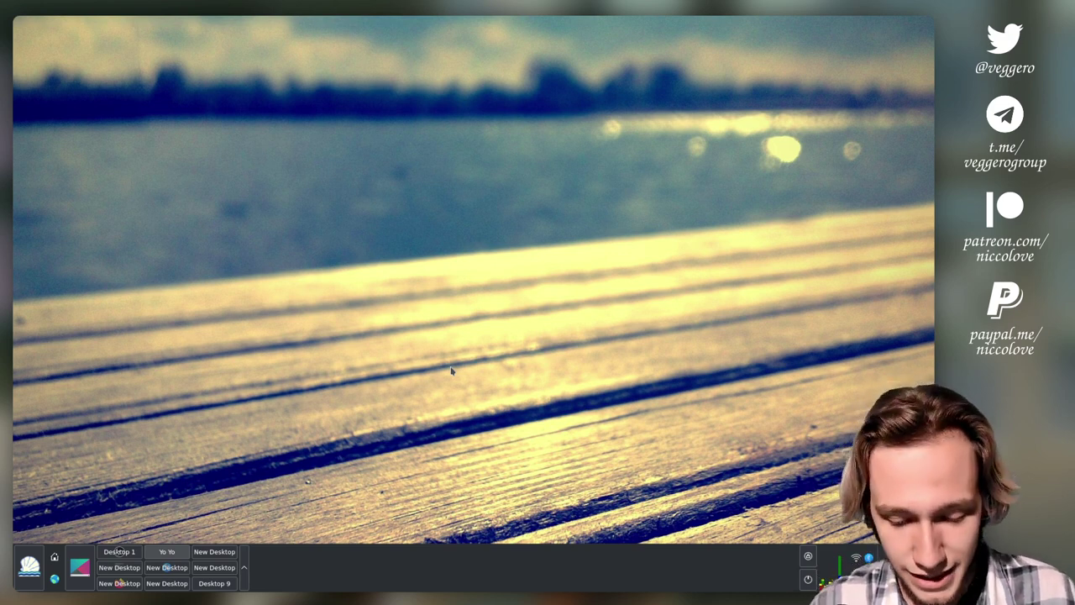
Step: Switch through the virtual desktops to the browser showing the KDE/liquidshell repository, and return to the Yo Yo desktop
key("ctrl+super+Right")
key("ctrl+super+Right")
key("ctrl+super+Right")
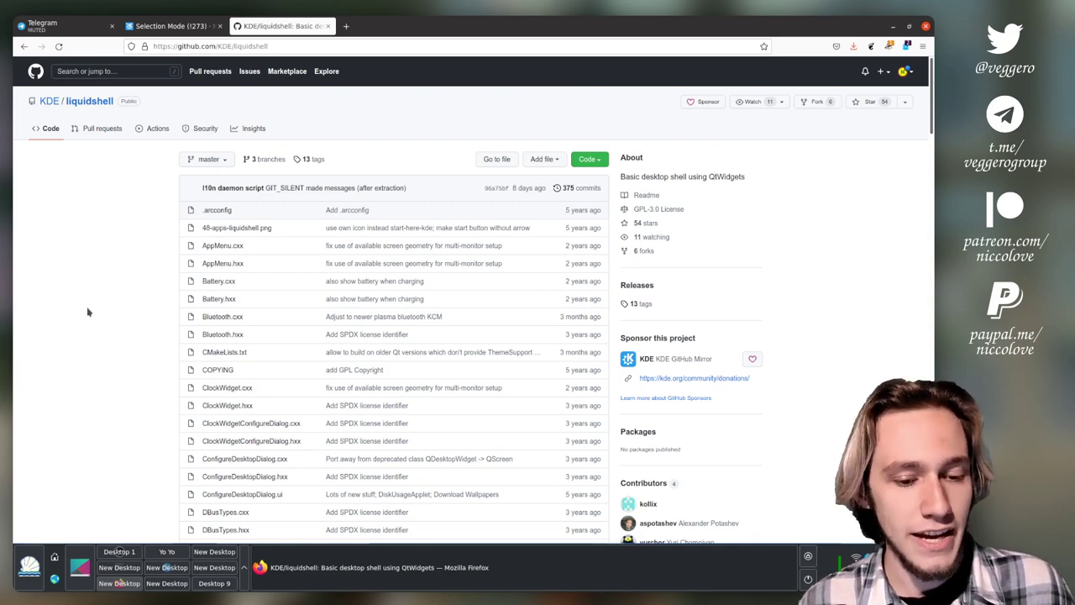
key("ctrl+super+Right")
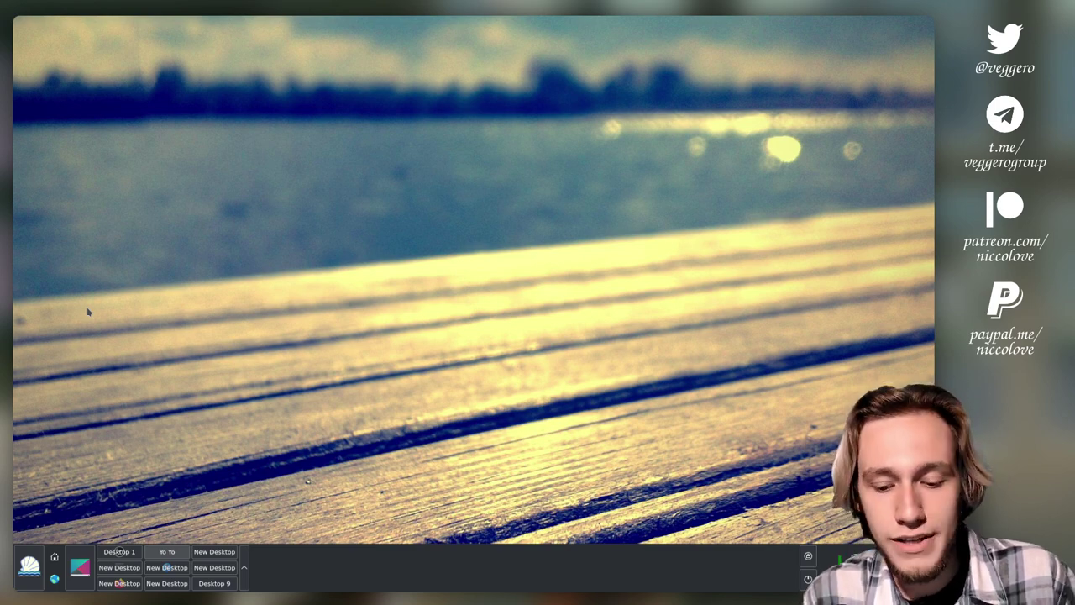
Step: Show the overview of all virtual desktops and close it again
key("super+w")
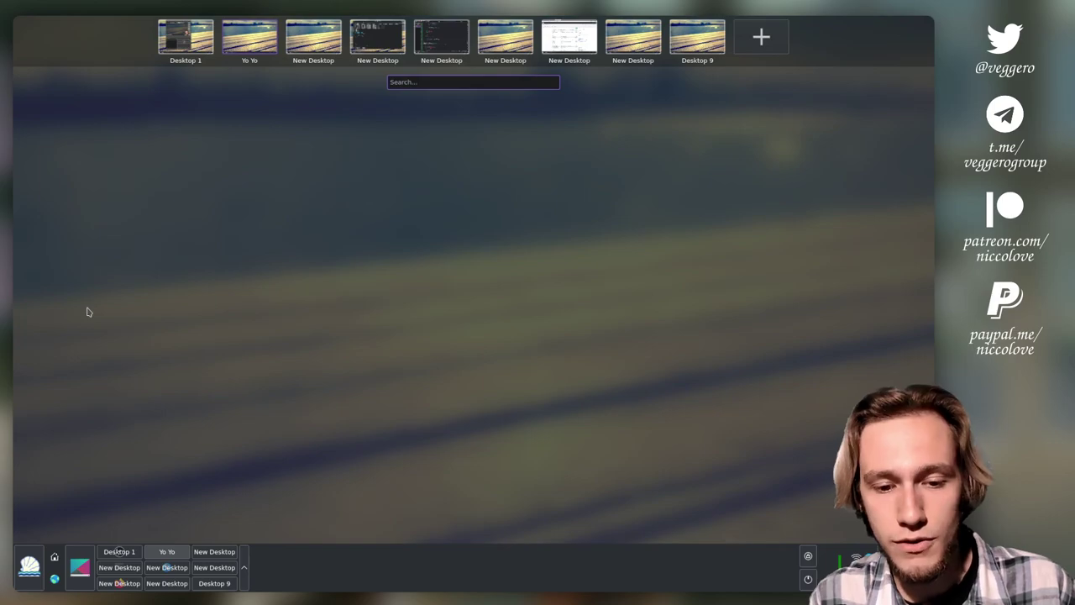
key("super+w")
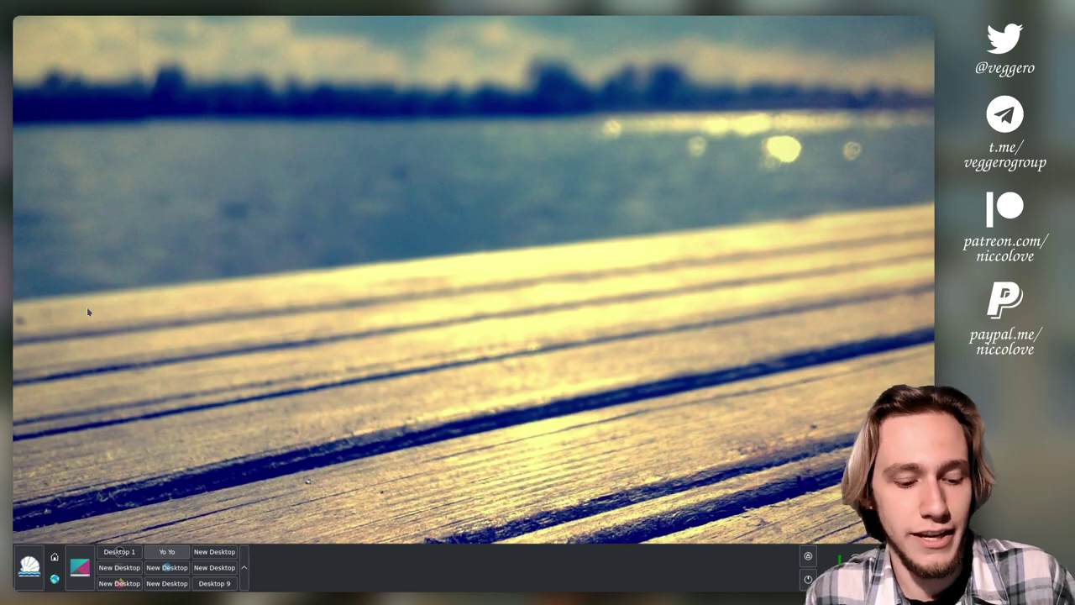
key("super+g")
key("super+g")
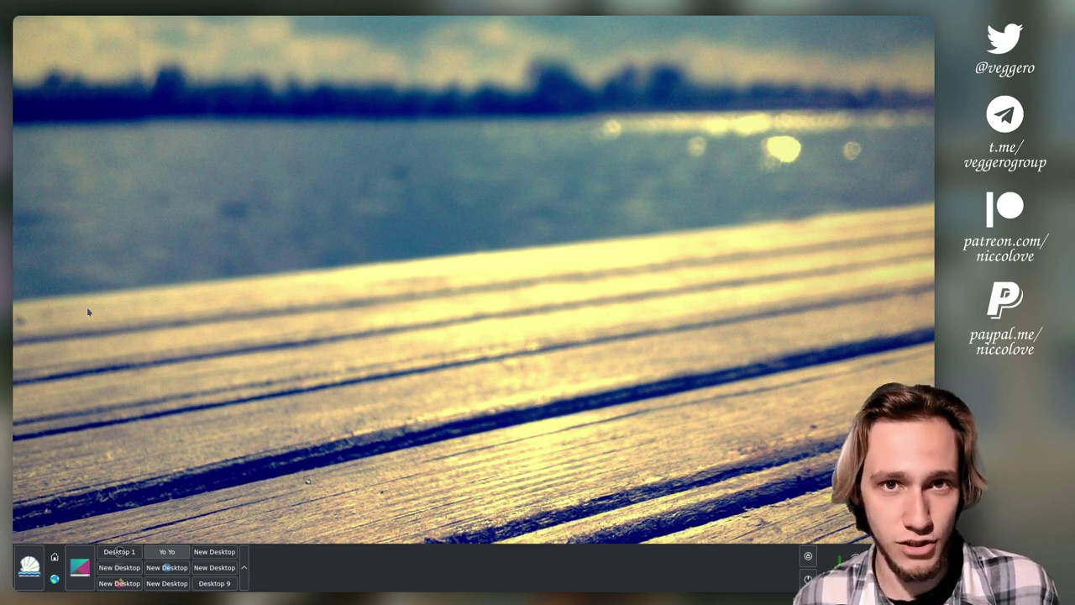
Step: View the desktop's context options, and switch to the neighbouring virtual desktop and back to Yo Yo
right_click(188, 313)
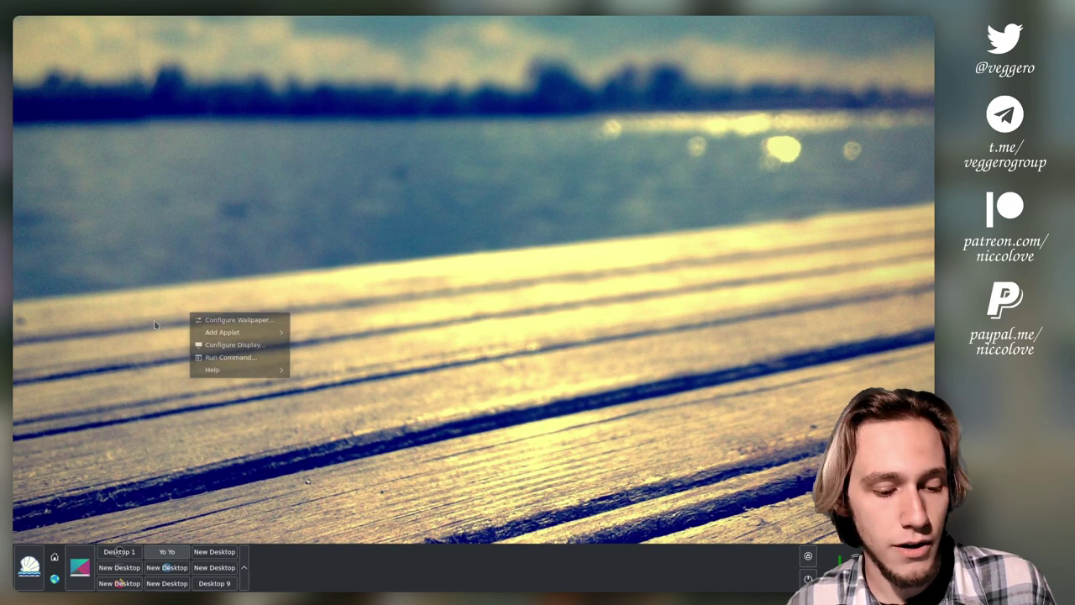
left_click(195, 410)
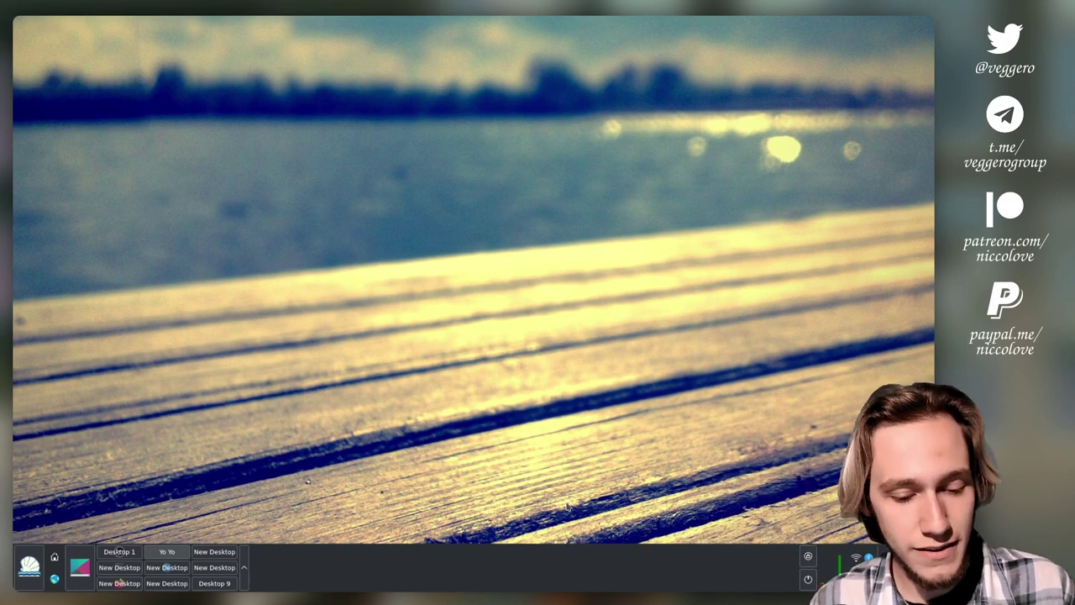
scroll(119, 551, "down", 1)
scroll(120, 552, "up", 1)
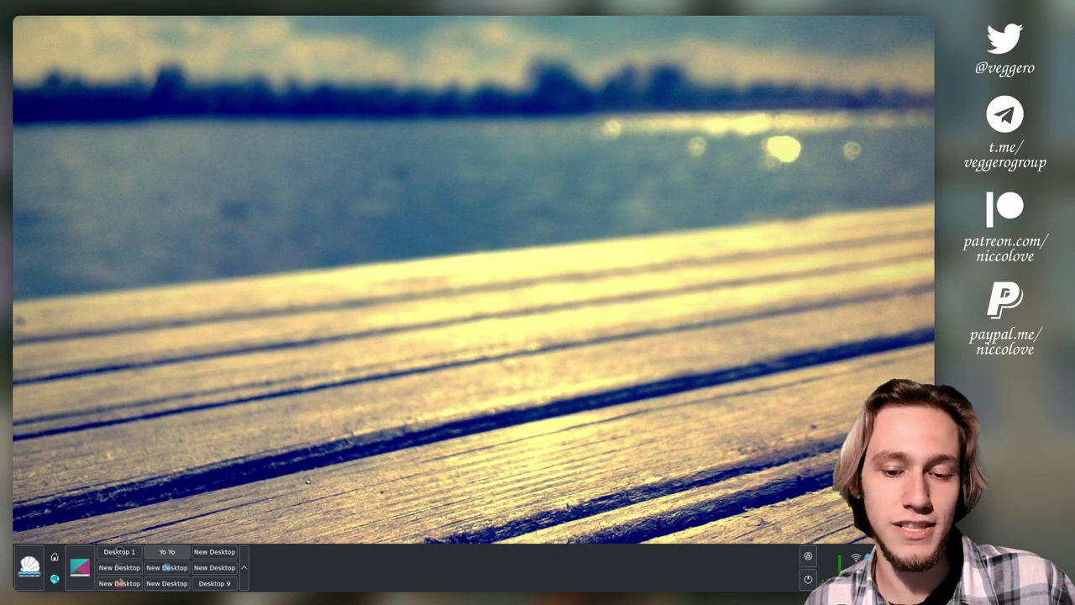
scroll(119, 551, "down", 1)
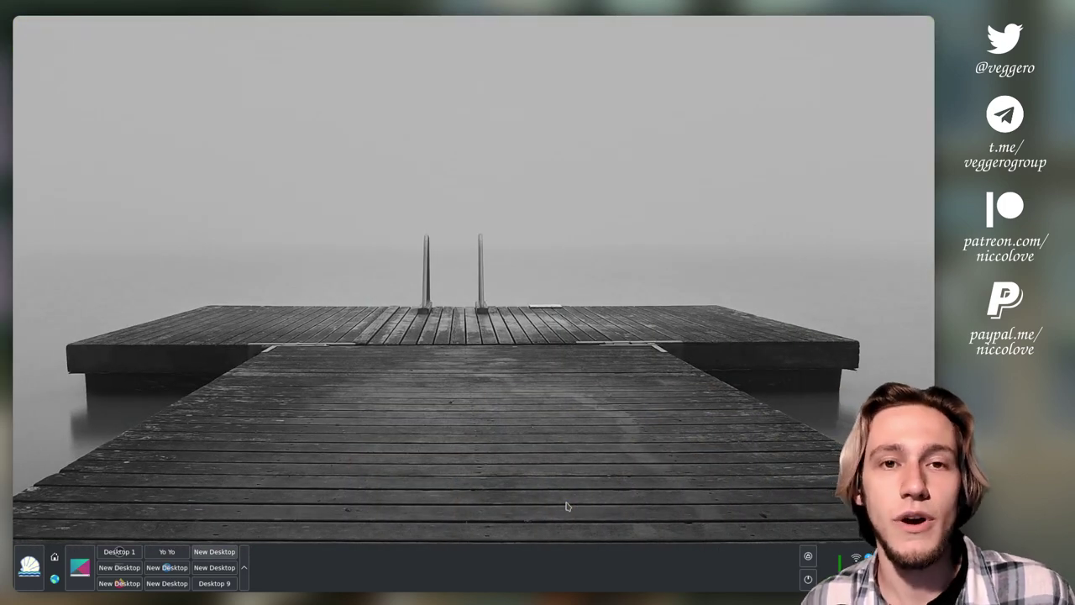
scroll(566, 506, "up", 1)
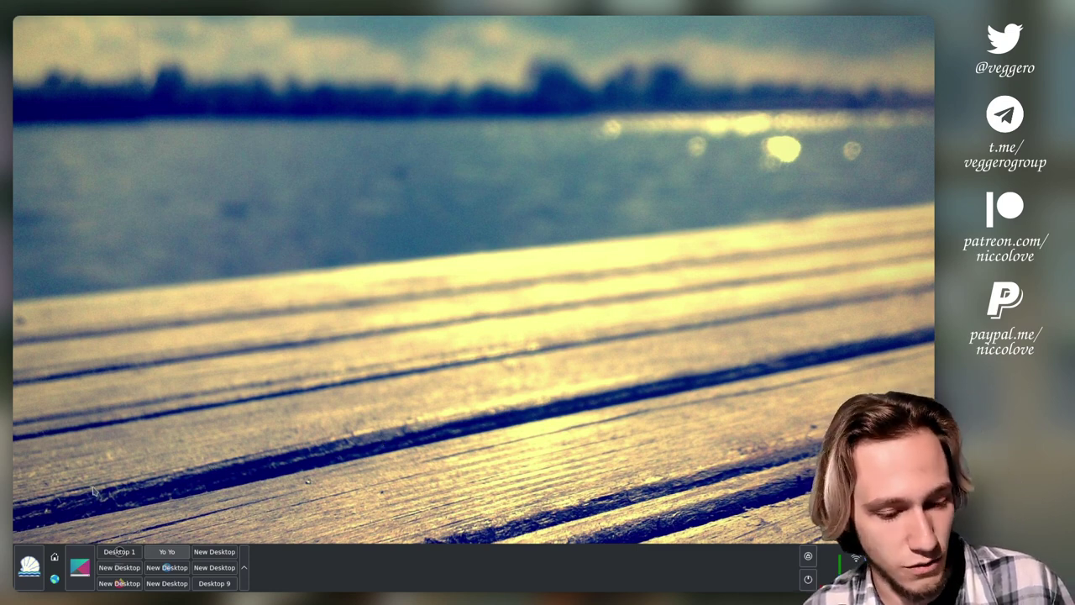
Step: Look through the application launcher's categories, and open and close the Home folder in the file manager
left_click(30, 567)
mouse_move(46, 344)
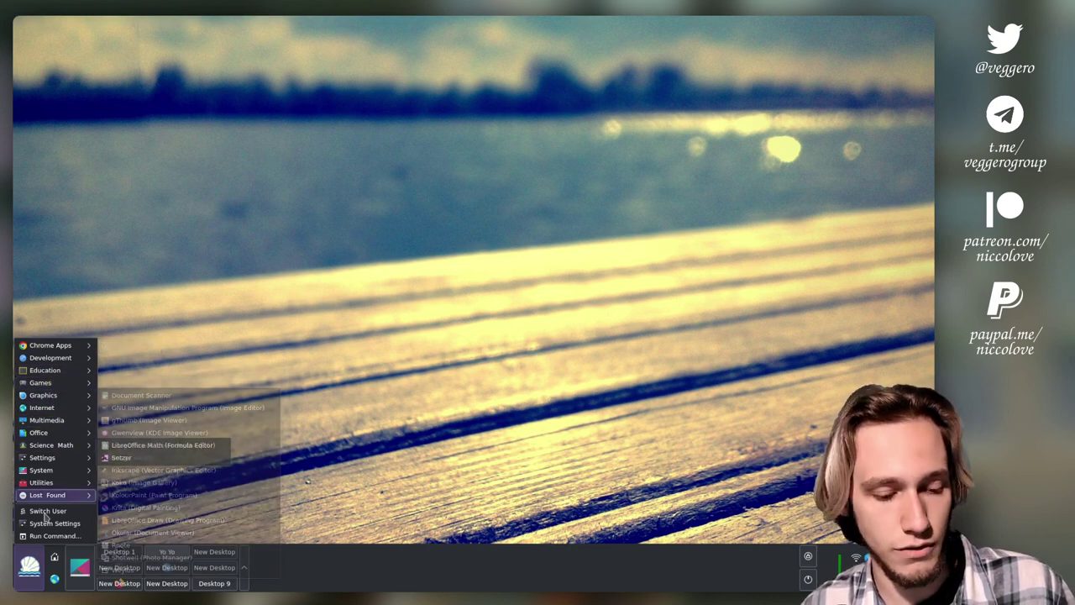
key("Escape")
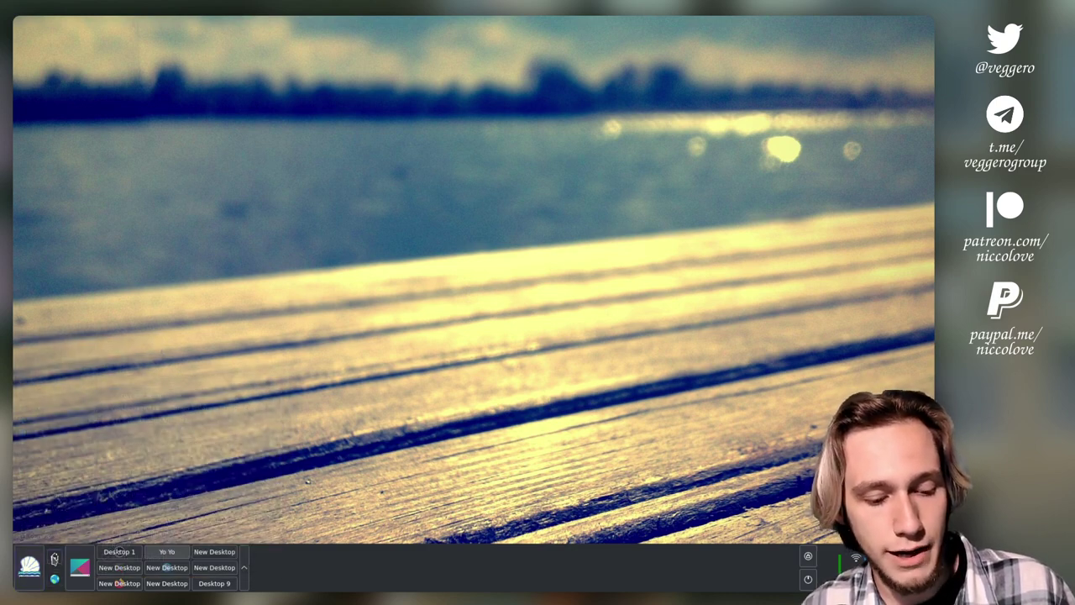
left_click(54, 559)
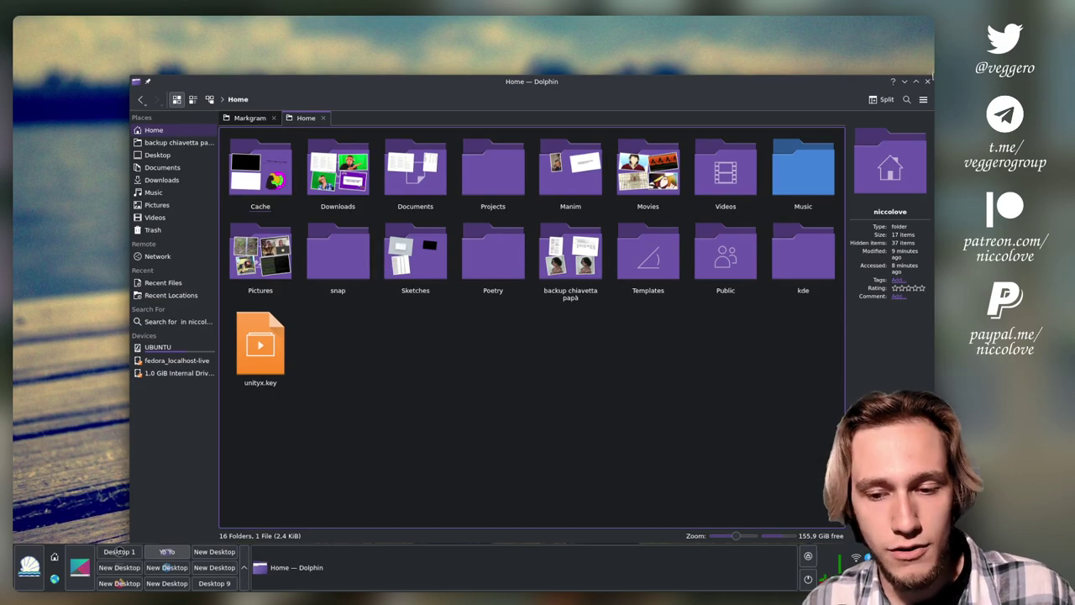
left_click(928, 80)
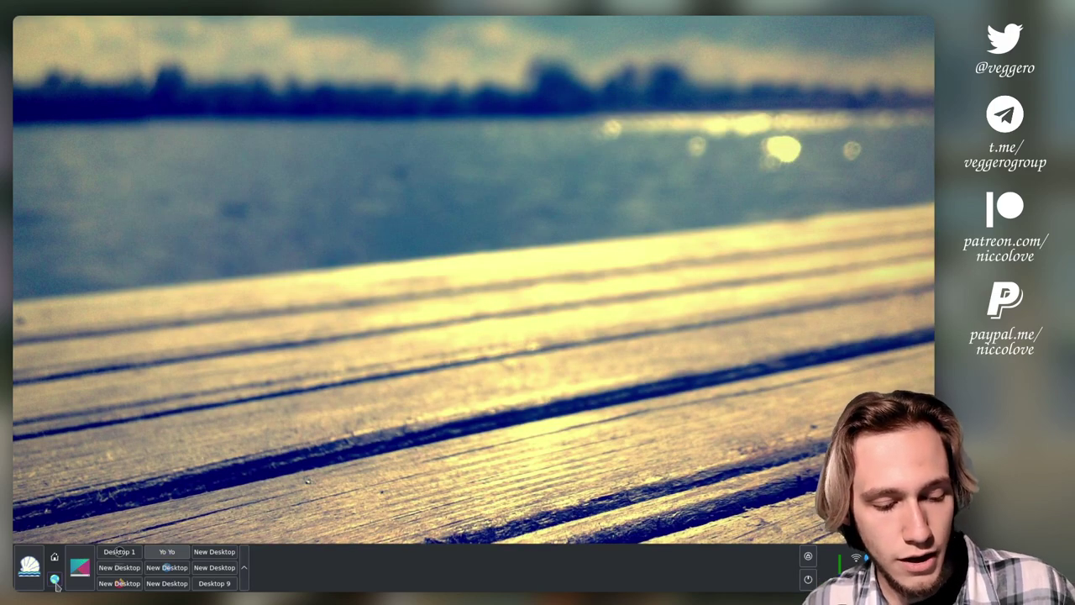
Step: Launch the web browser and use the desktop grid to switch to the empty eighth virtual desktop
left_click(55, 580)
key("ctrl+F8")
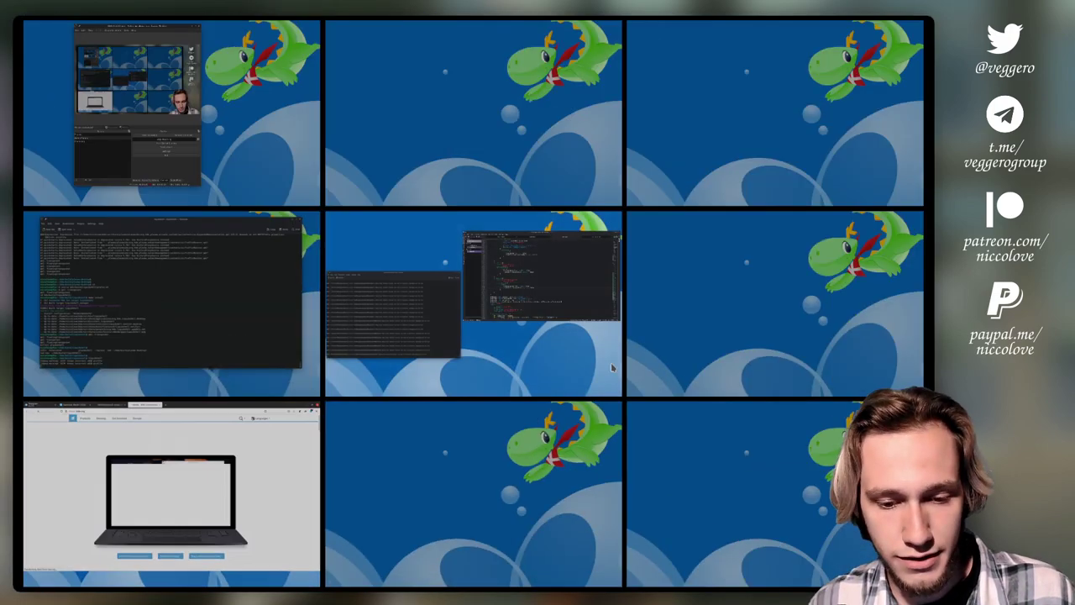
left_click(612, 367)
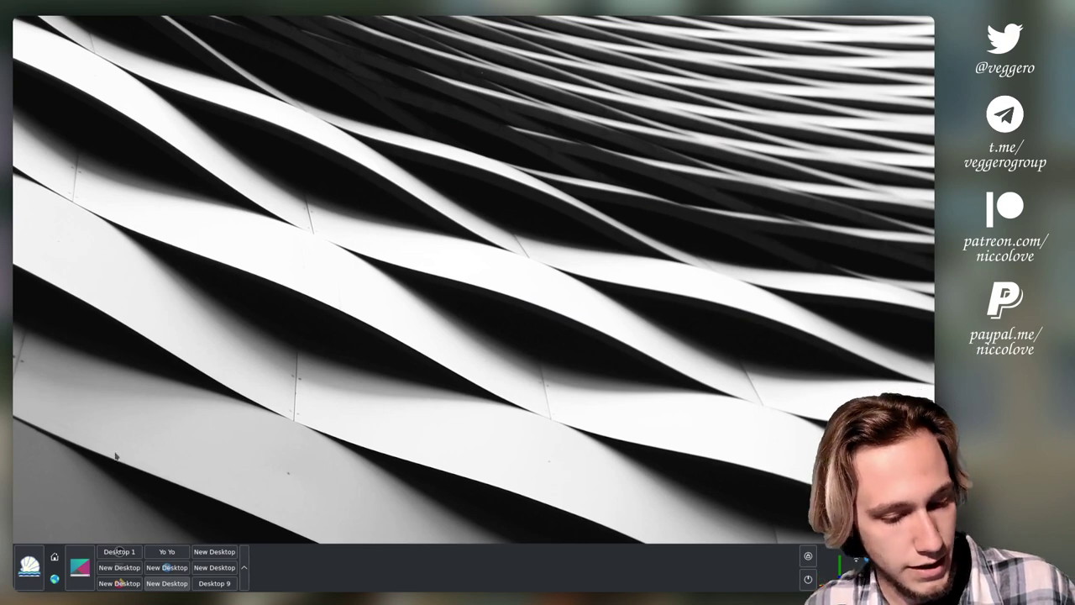
Step: View the panel's quick list of home folder contents and its list of windows on all desktops, closing each
left_click(80, 569)
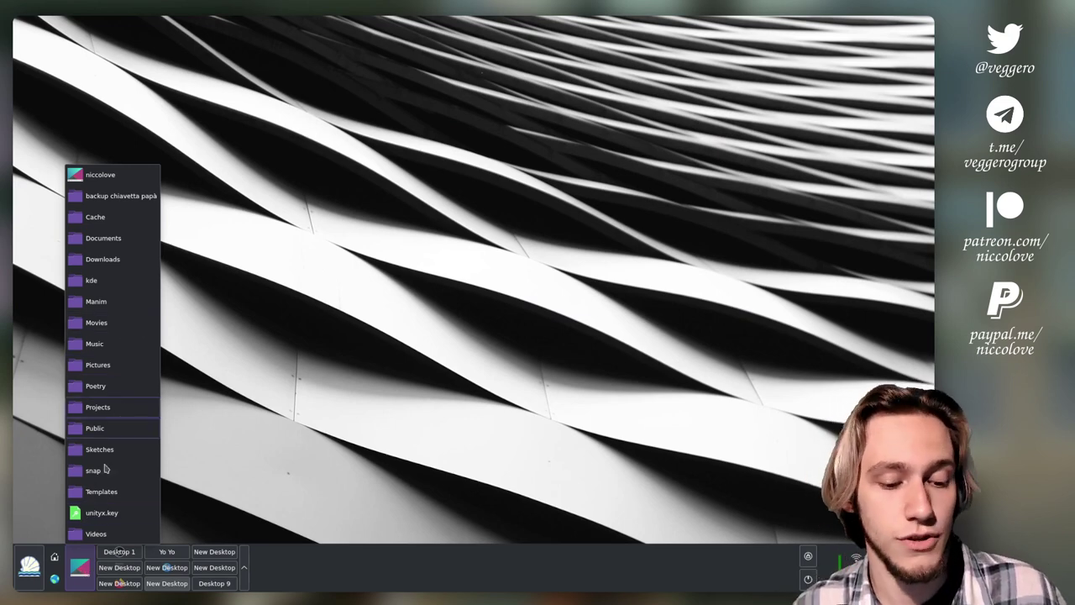
left_click(107, 553)
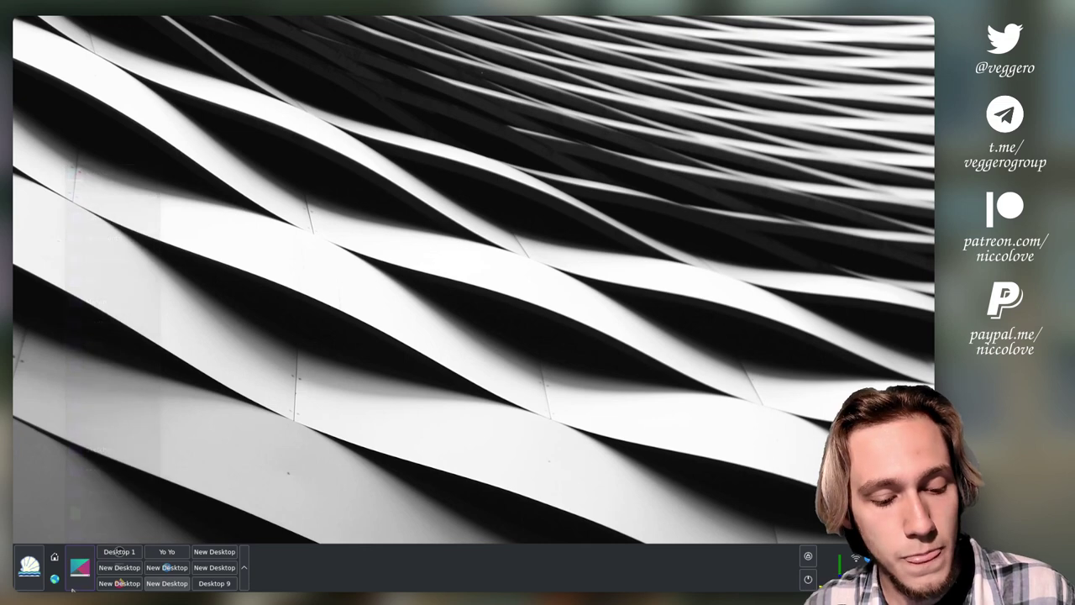
left_click(245, 567)
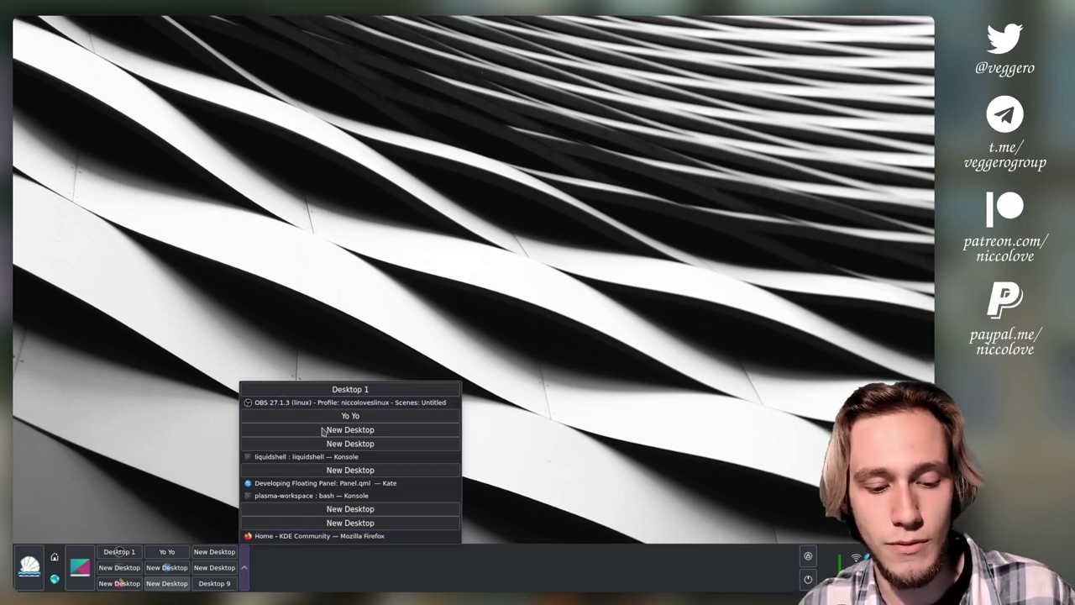
left_click(248, 577)
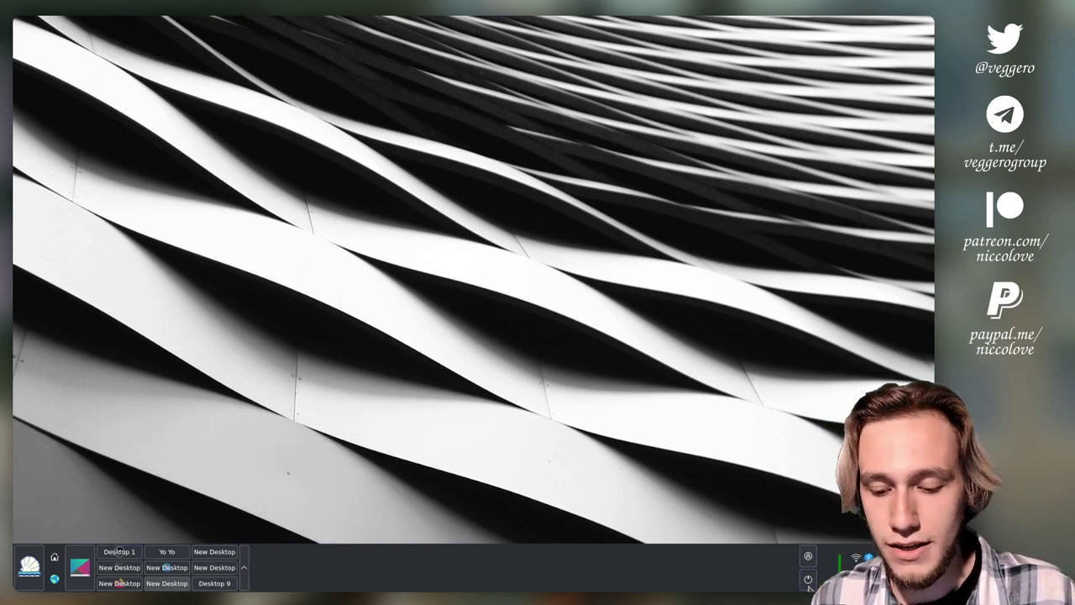
Step: Open the Bluetooth settings from the network popup, move the window fully into view, and close it
mouse_move(840, 561)
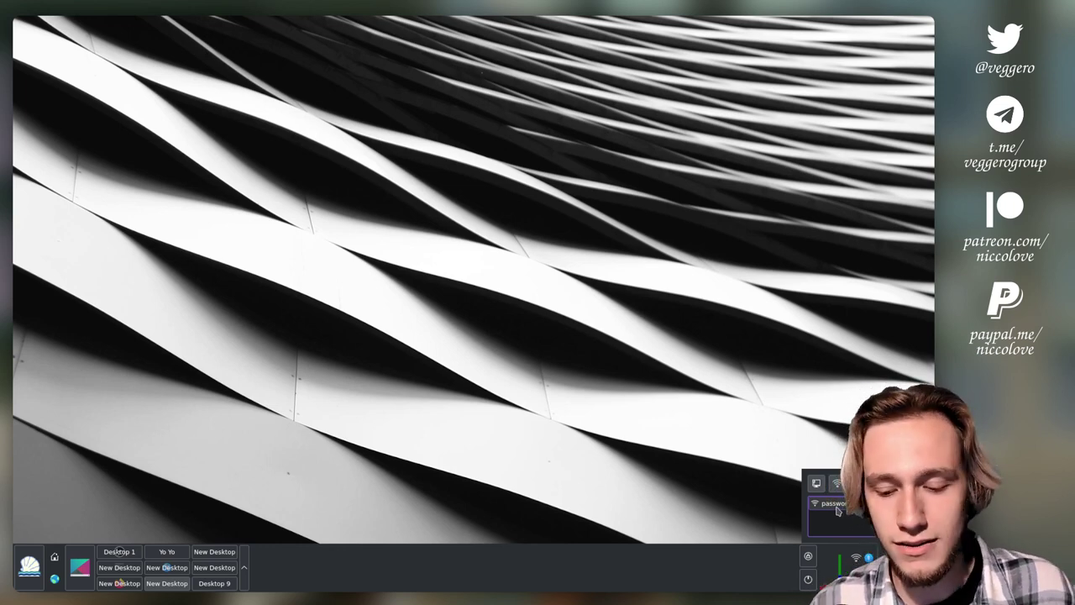
left_click(816, 486)
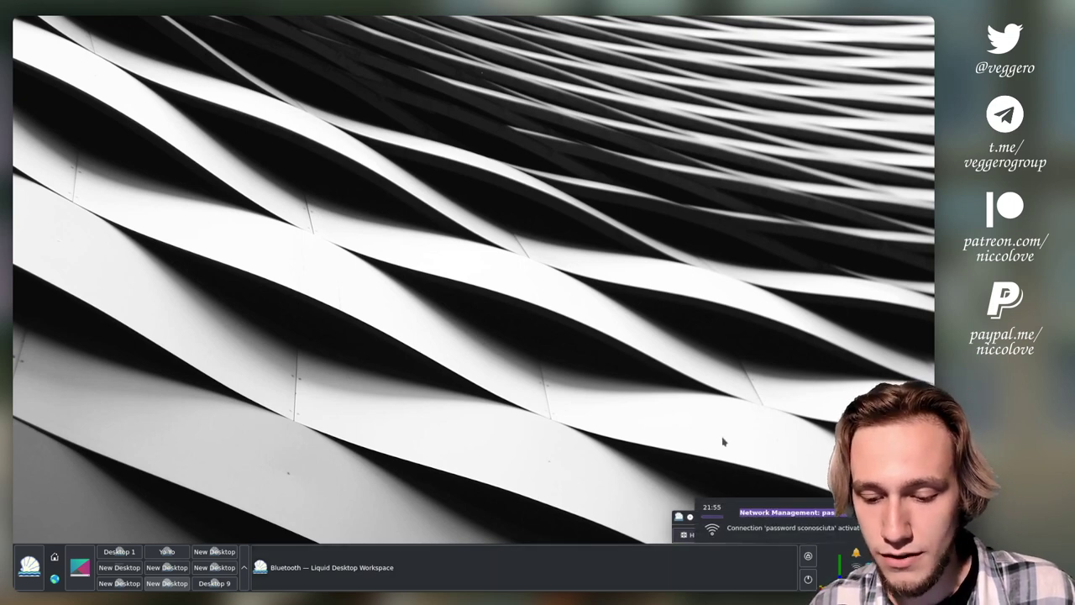
left_click_drag(700, 391, 678, 312)
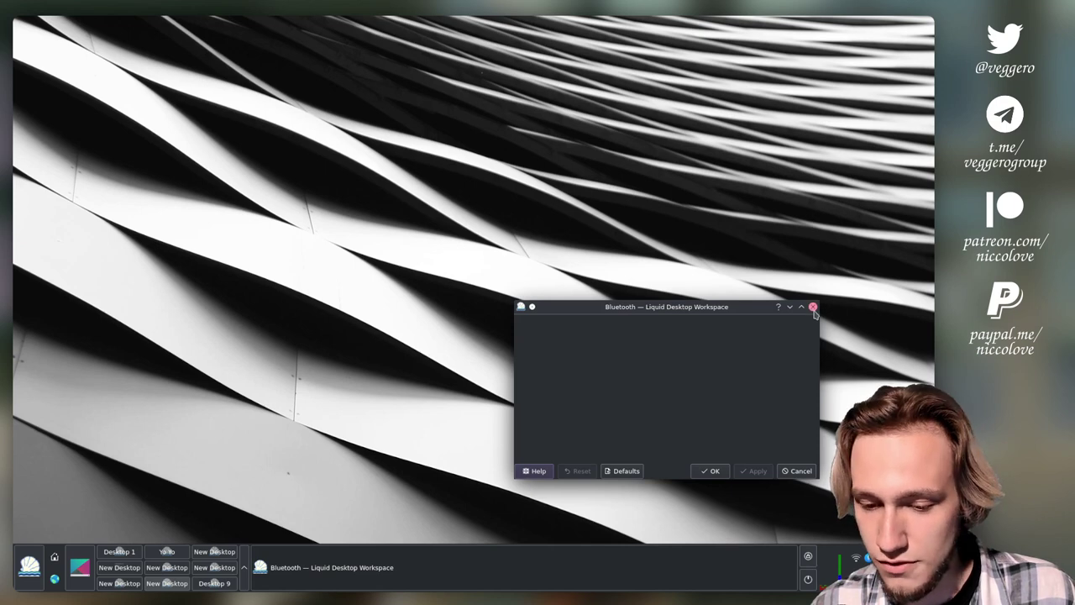
left_click(812, 308)
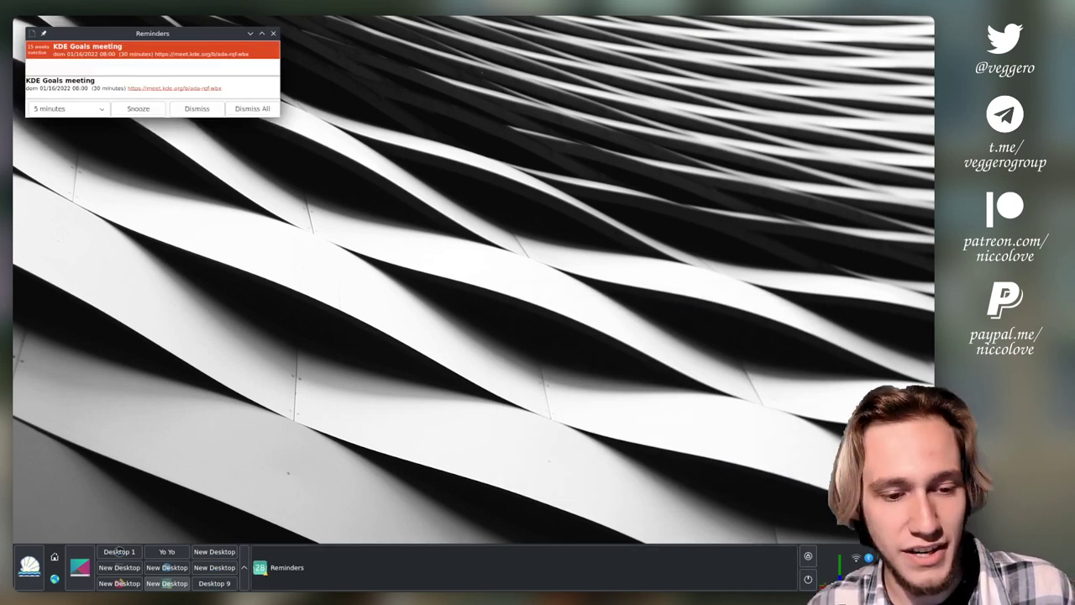
Step: Dismiss all pending reminders, and browse back to an earlier month in the calendar popup before closing it
left_click(252, 109)
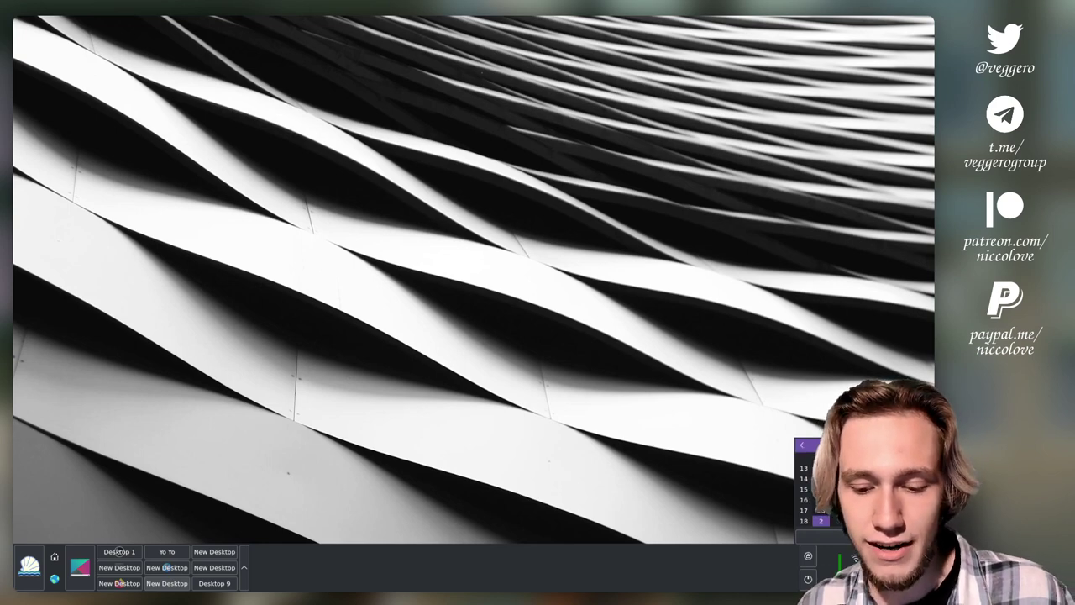
left_click(804, 447)
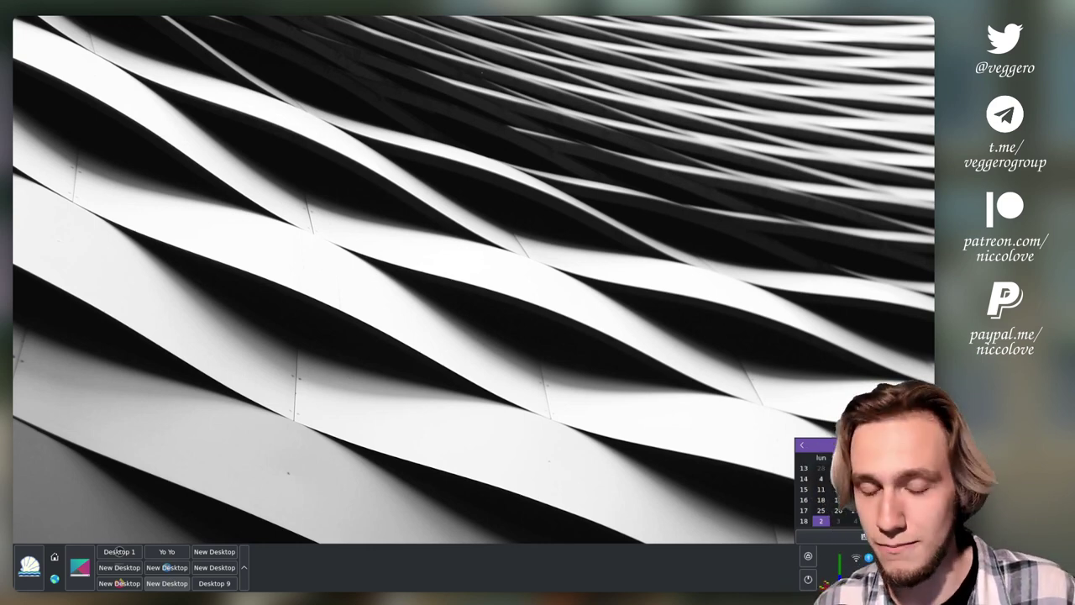
left_click(731, 423)
Step: Open the desktop's wallpaper configuration, enlarge the dialog to view the available wallpapers and scale modes, and close it without changes
right_click(730, 423)
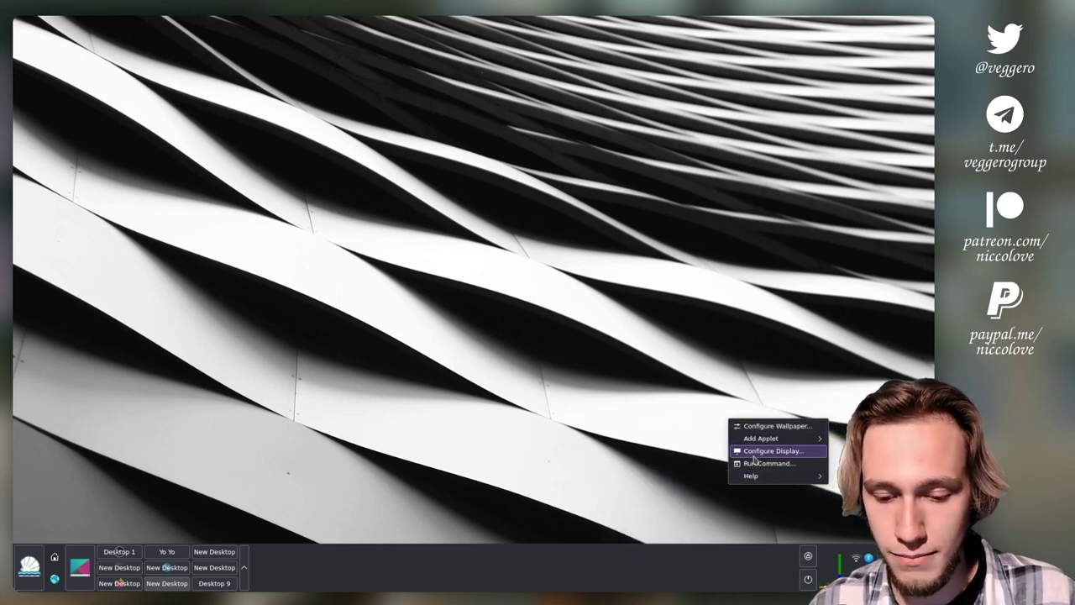
mouse_move(745, 483)
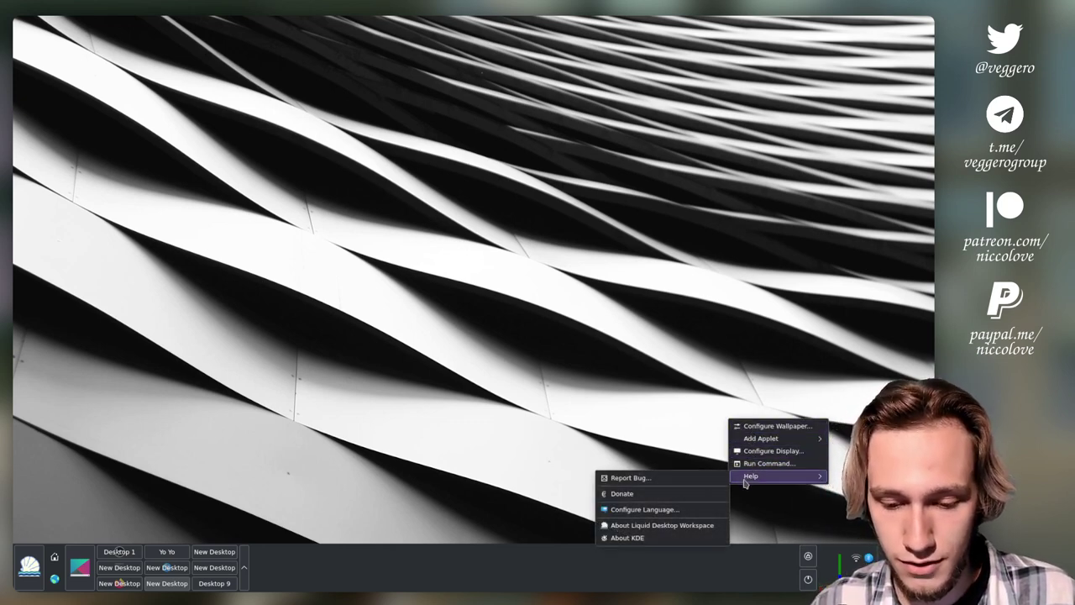
left_click(758, 430)
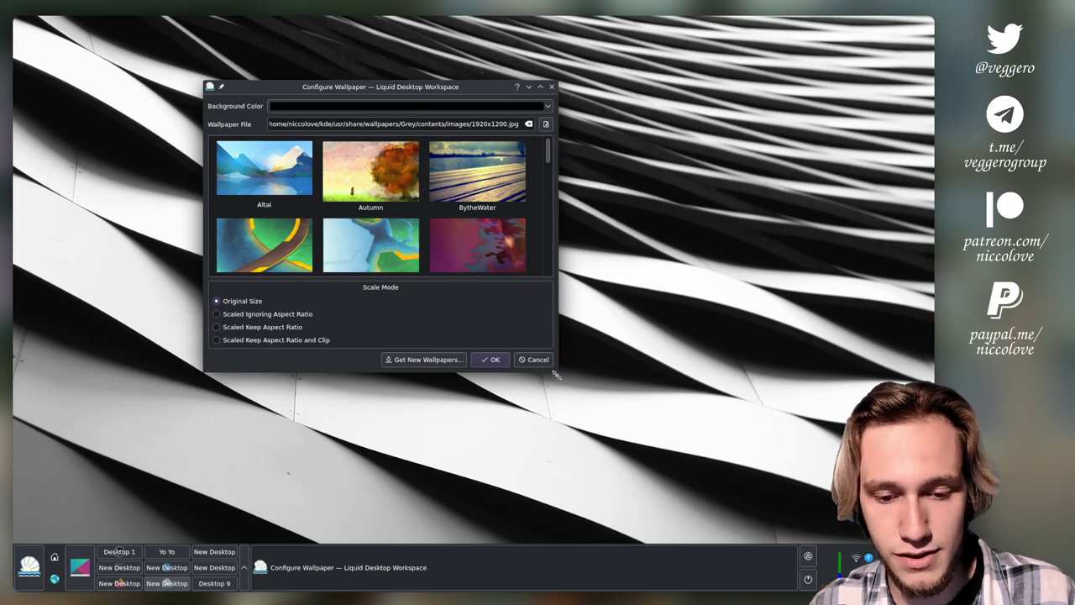
left_click_drag(555, 374, 664, 471)
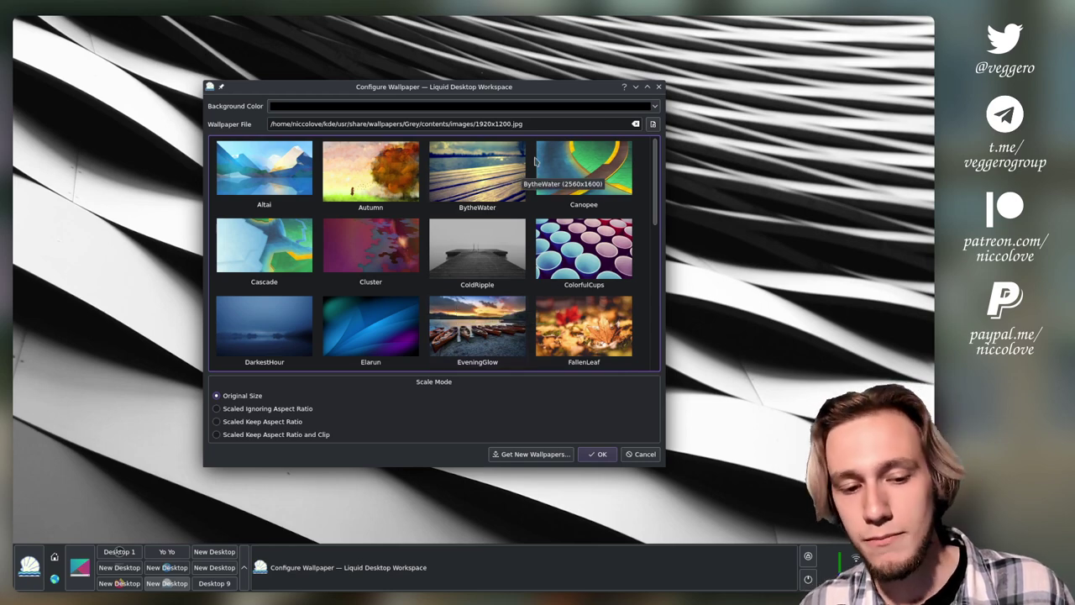
left_click(658, 88)
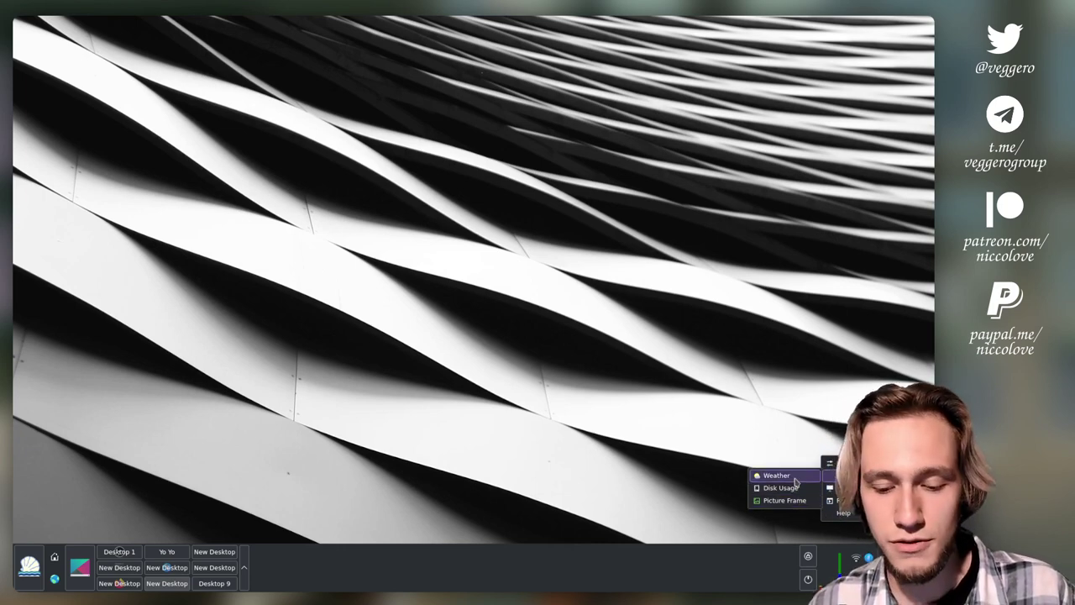
Step: Add a Weather applet to the desktop, place it in the upper-left area of the wallpaper, and confirm its position
left_click(795, 477)
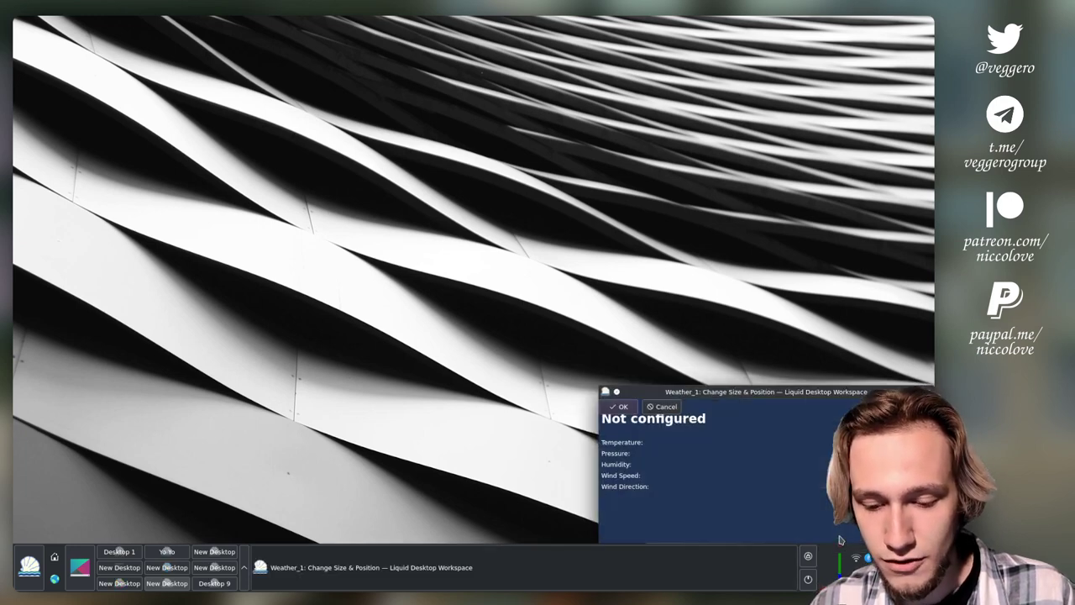
left_click_drag(772, 389, 394, 147)
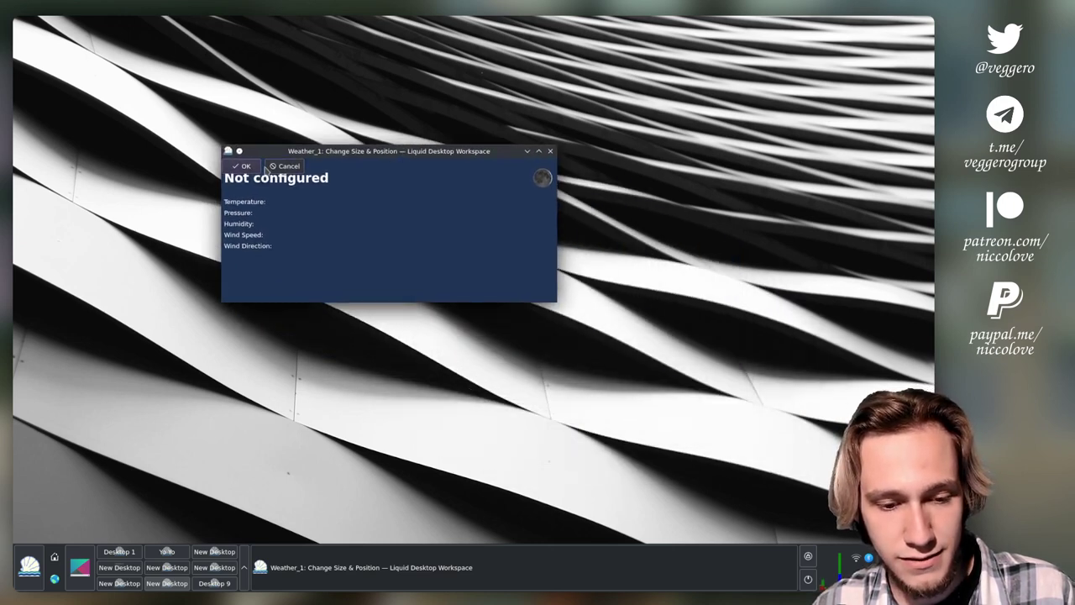
left_click(245, 165)
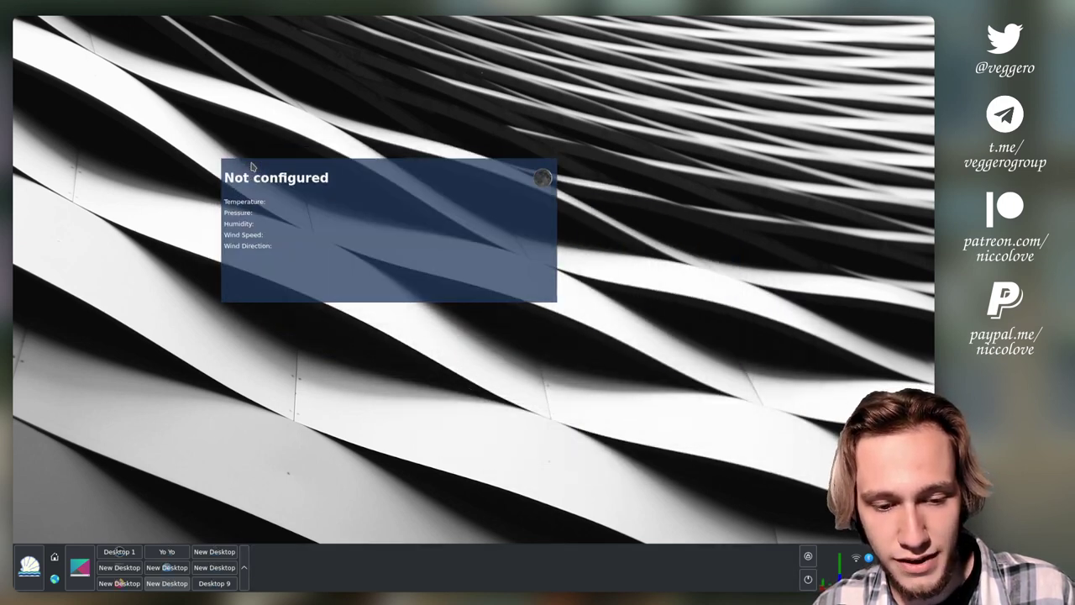
Step: Reposition the Weather applet to the upper-right area of the wallpaper and confirm its new position
right_click(334, 222)
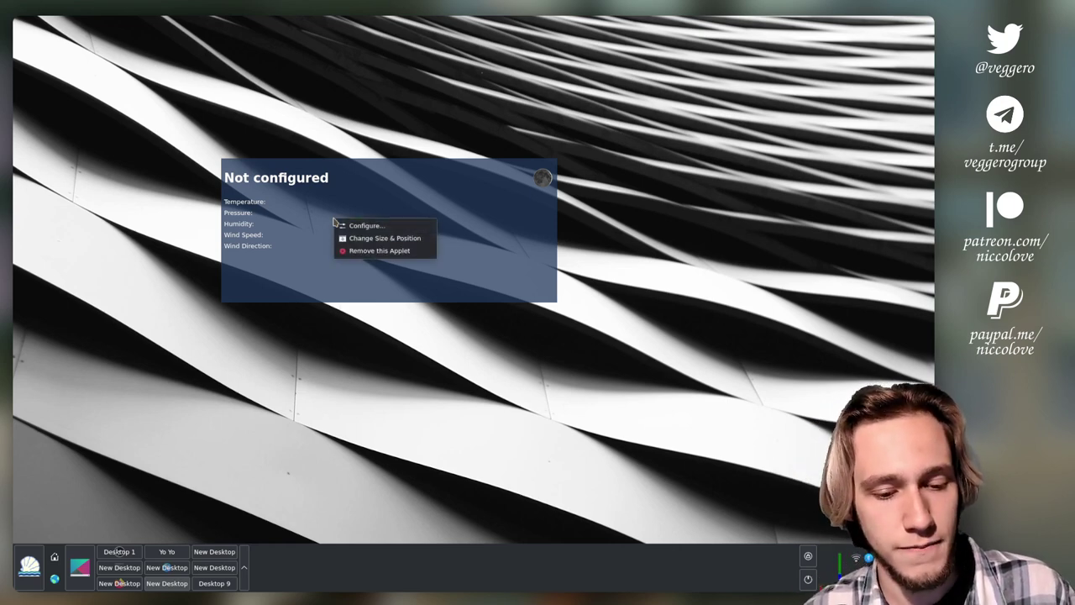
left_click(356, 238)
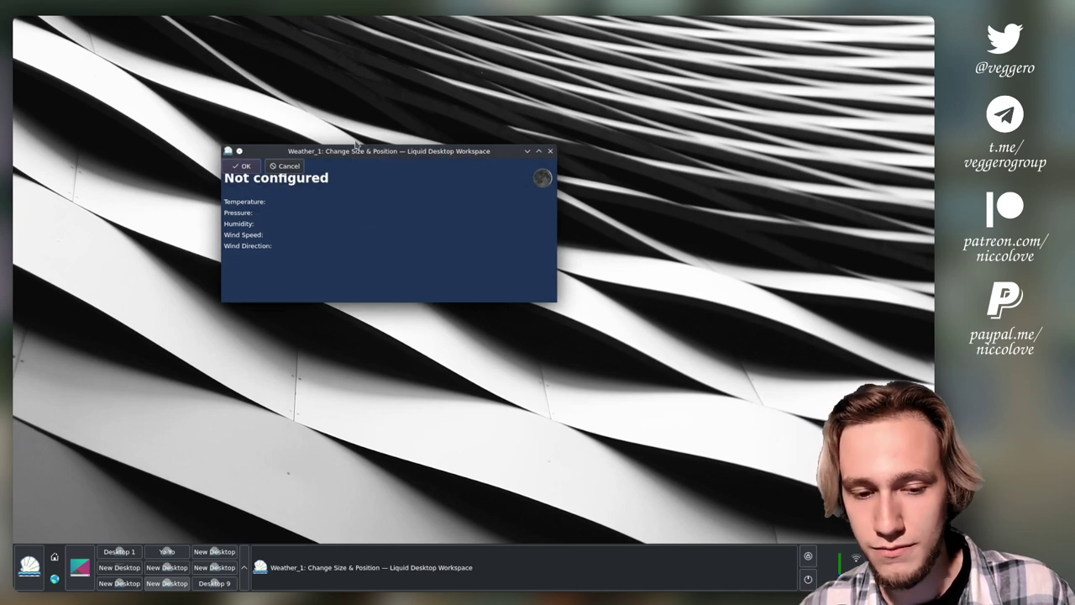
left_click_drag(349, 147, 639, 59)
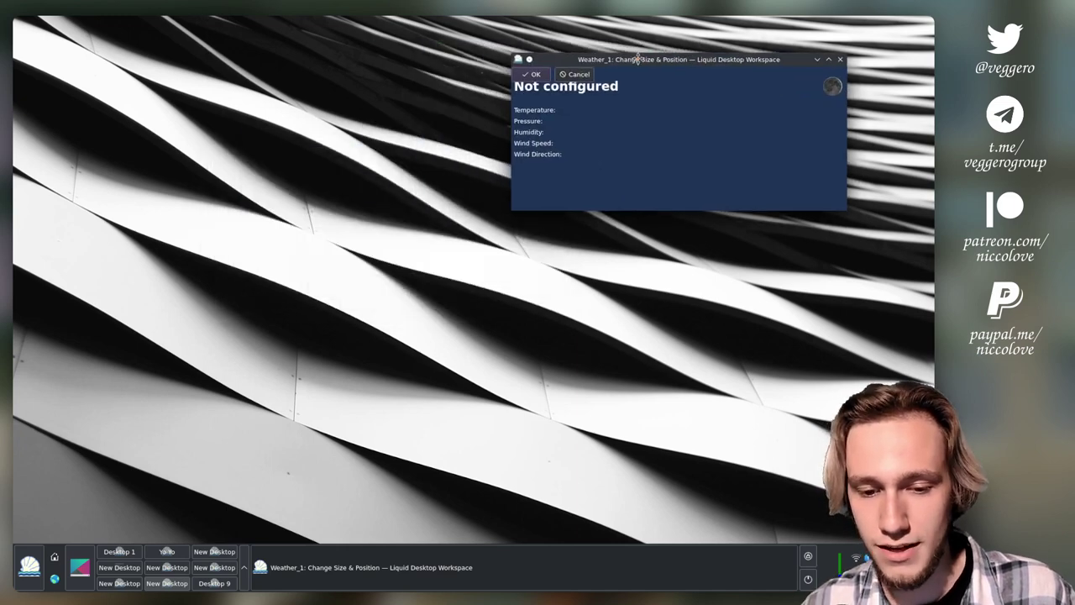
left_click(531, 75)
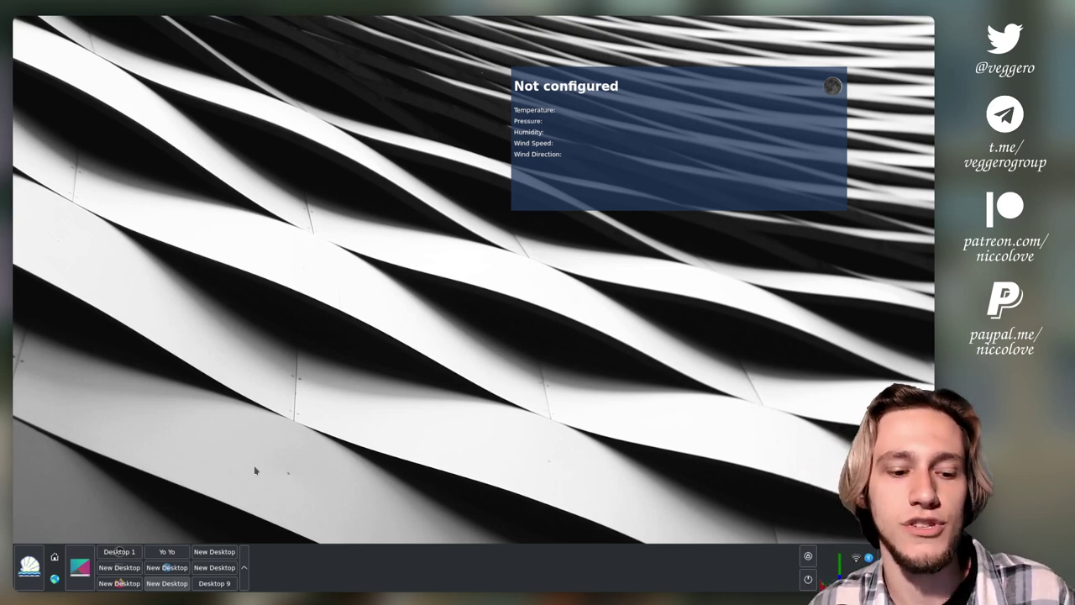
Step: Open System Settings and go to the Application Style page of the Appearance section
left_click(30, 567)
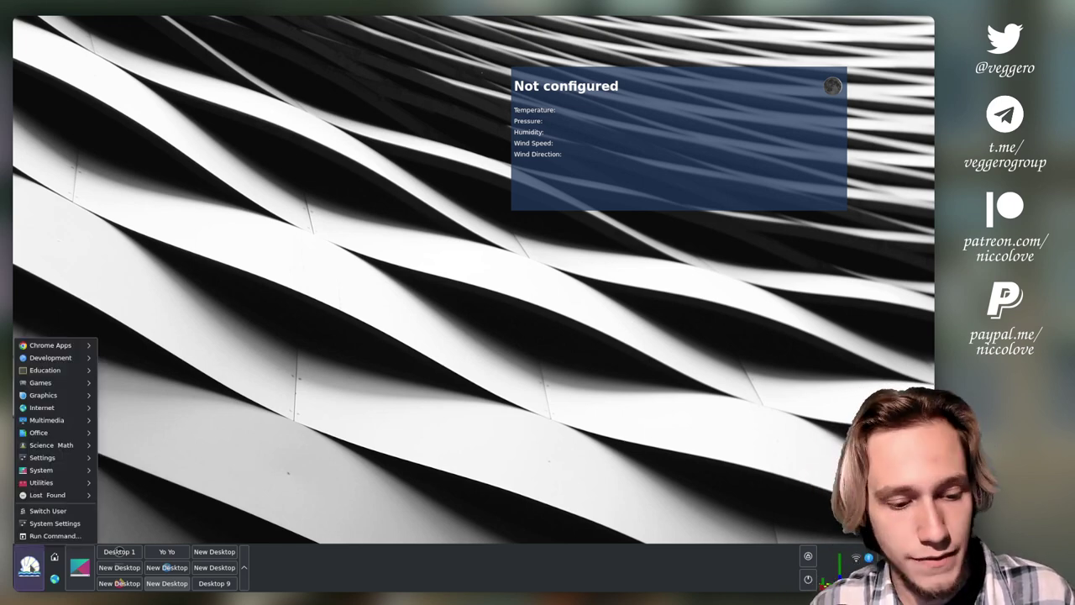
left_click(55, 523)
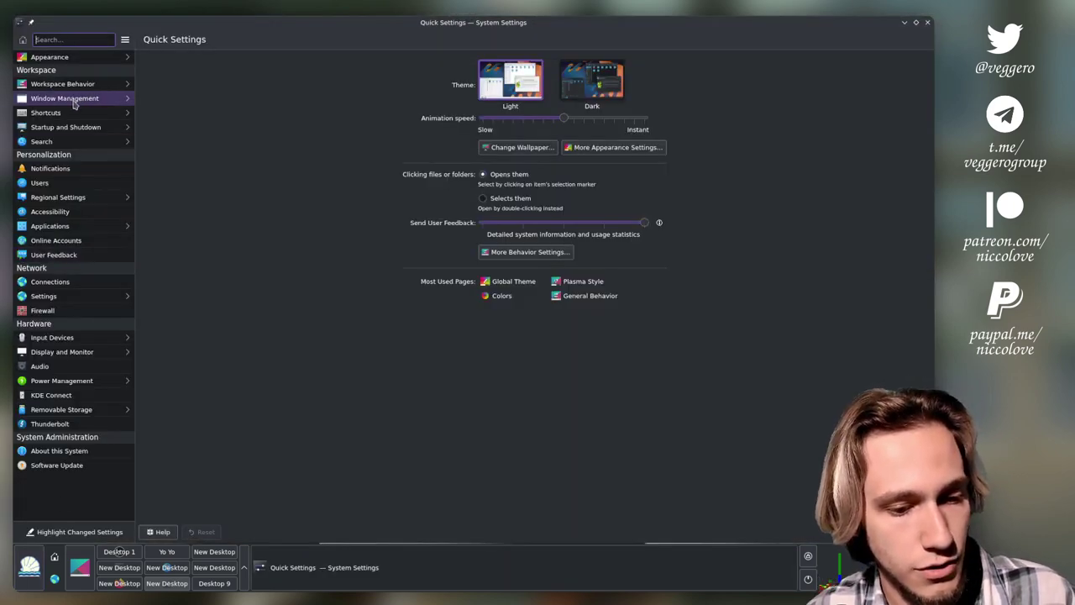
left_click(79, 59)
left_click(181, 74)
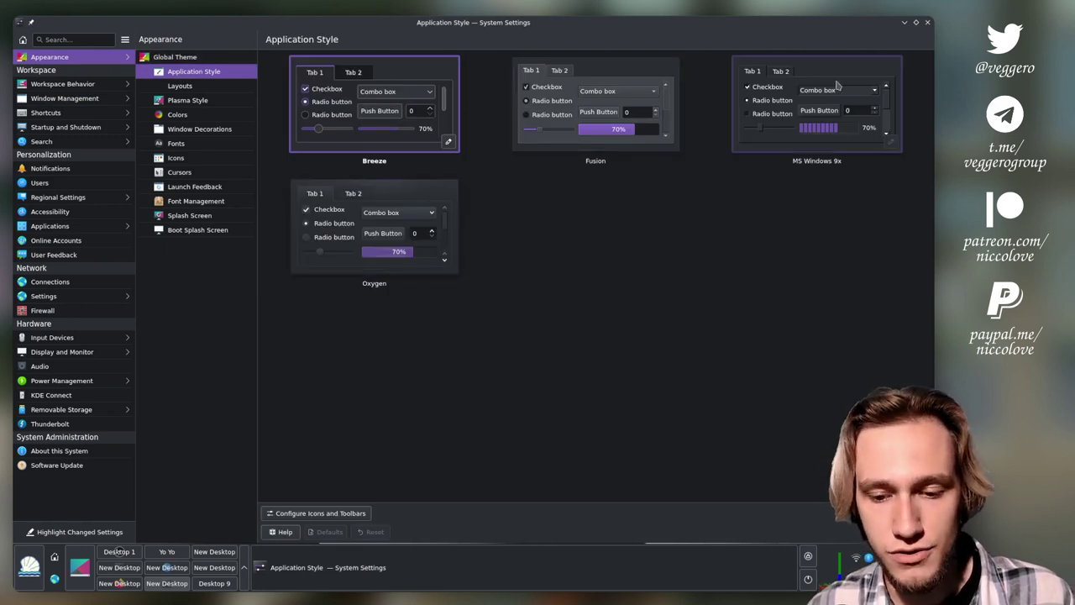
Step: Try the MS Windows 9x and Oxygen application styles, applying each to see its effect on the panel
left_click(422, 230)
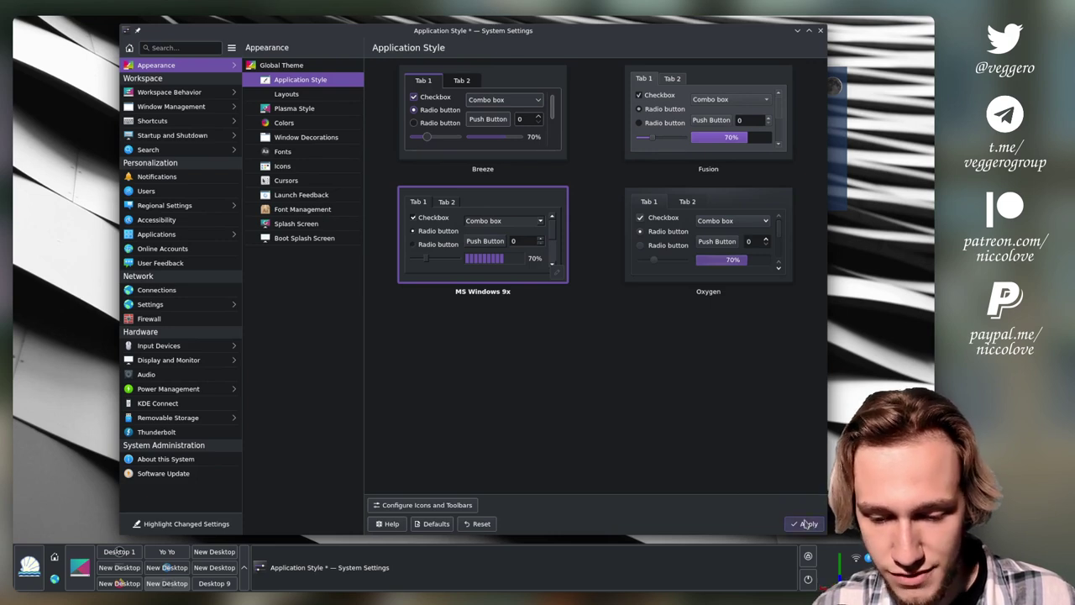
left_click(805, 523)
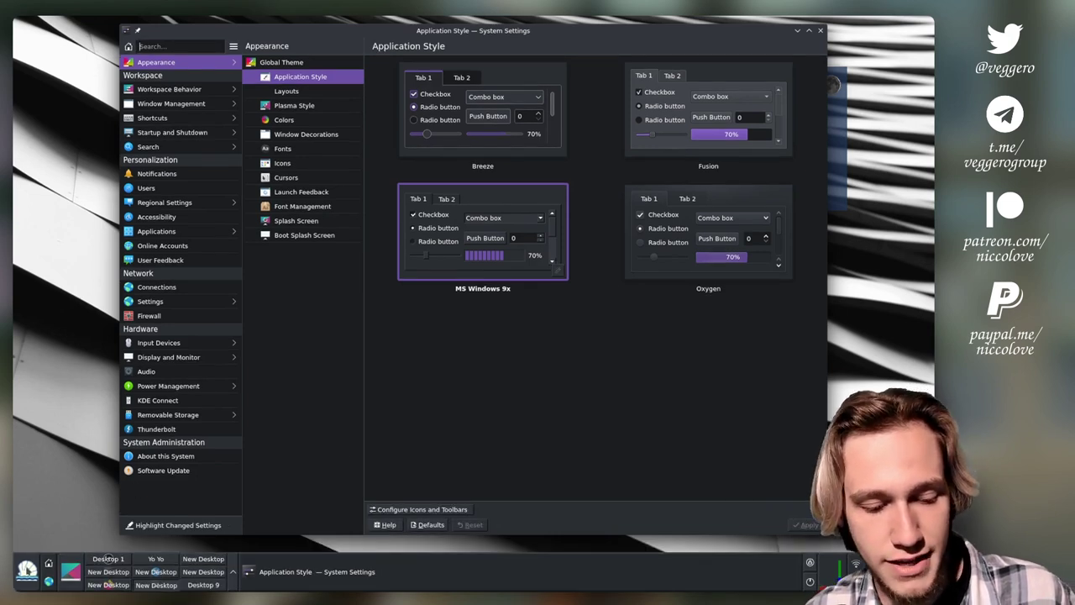
left_click(29, 572)
left_click(26, 572)
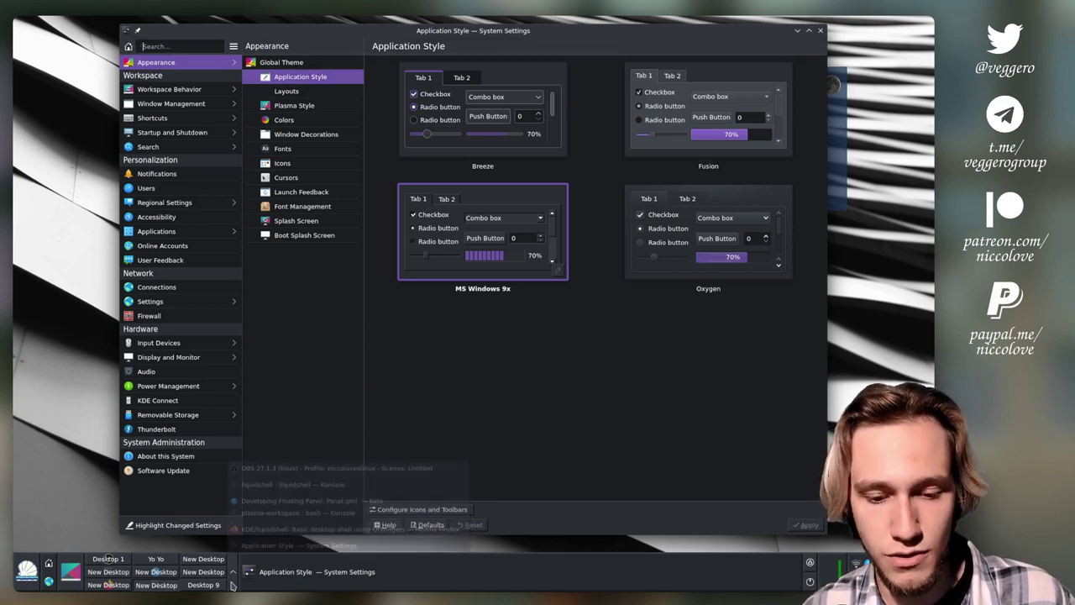
left_click(702, 217)
left_click(809, 525)
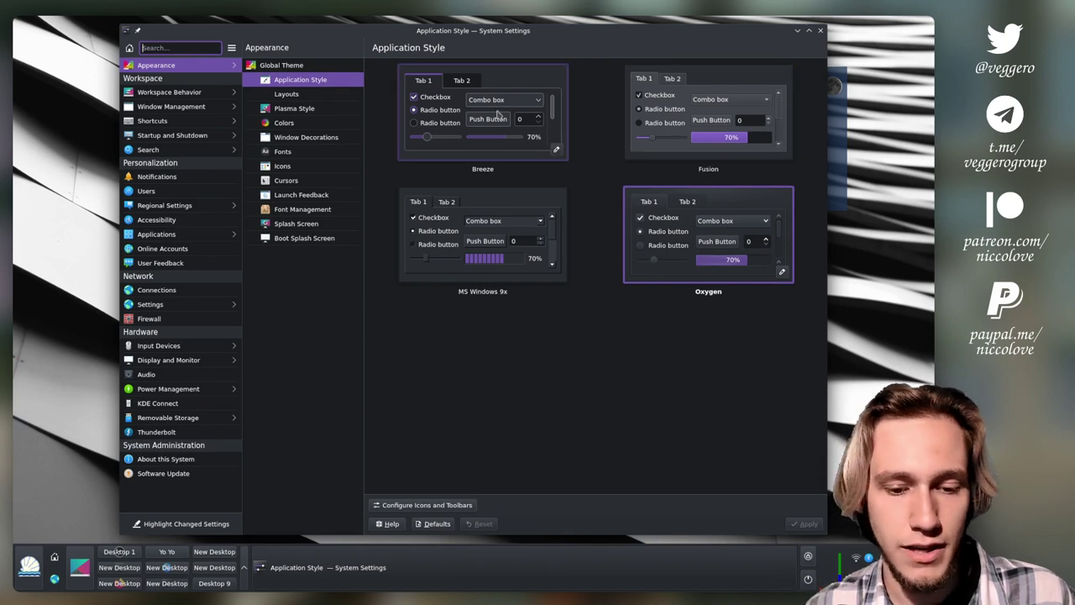
Step: Apply the Breeze application style and close System Settings
left_click(529, 126)
left_click(809, 524)
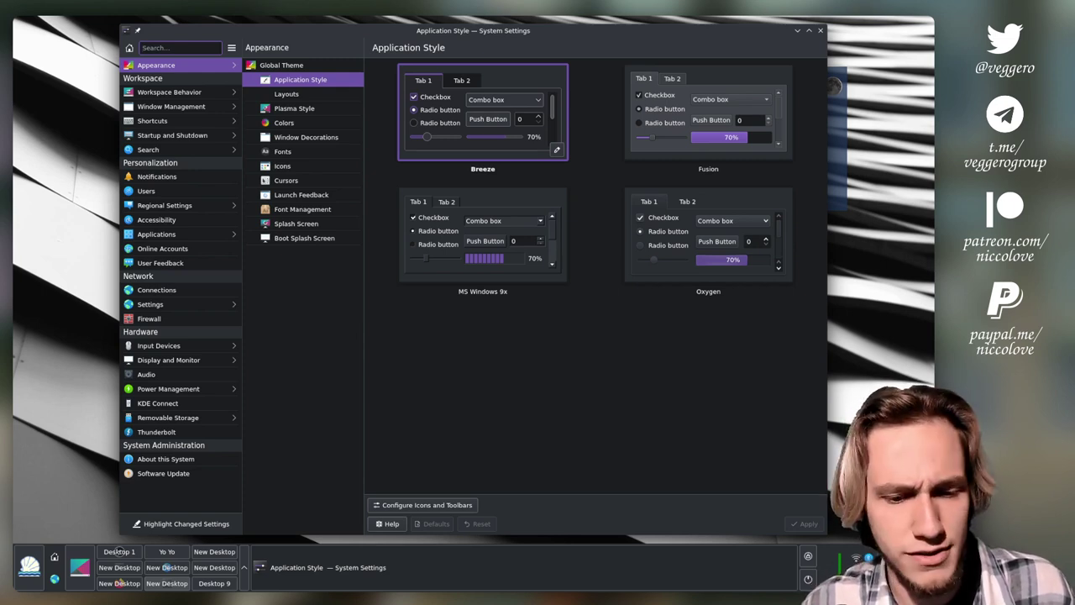
left_click(818, 32)
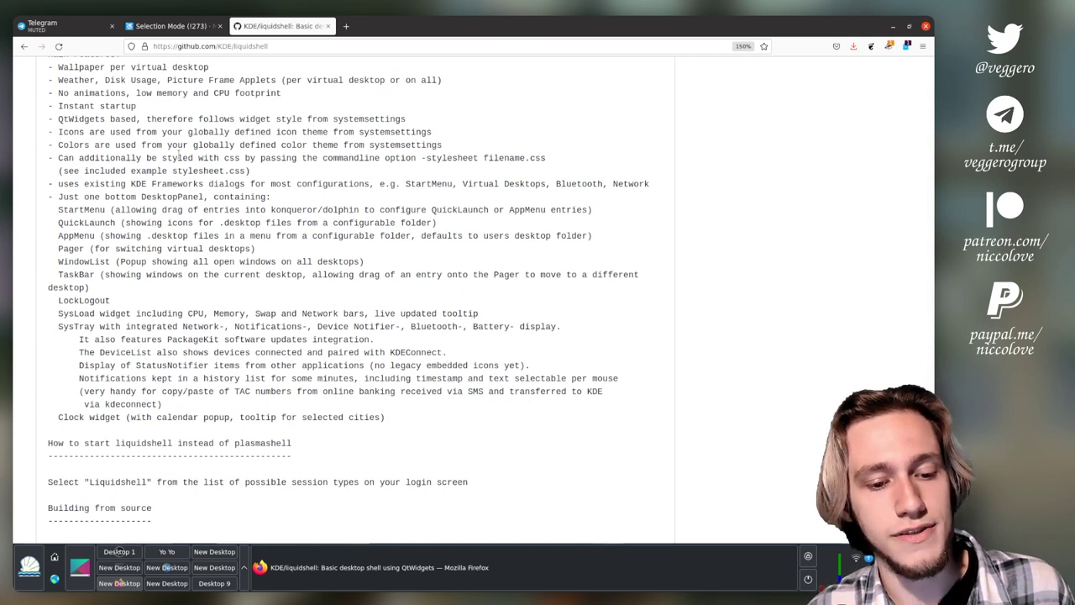
Step: Examine the README's CSS styling notes and the example stylesheet.css in Firefox, and leave the browser for an empty virtual desktop
left_click_drag(178, 157, 236, 159)
left_click(181, 173)
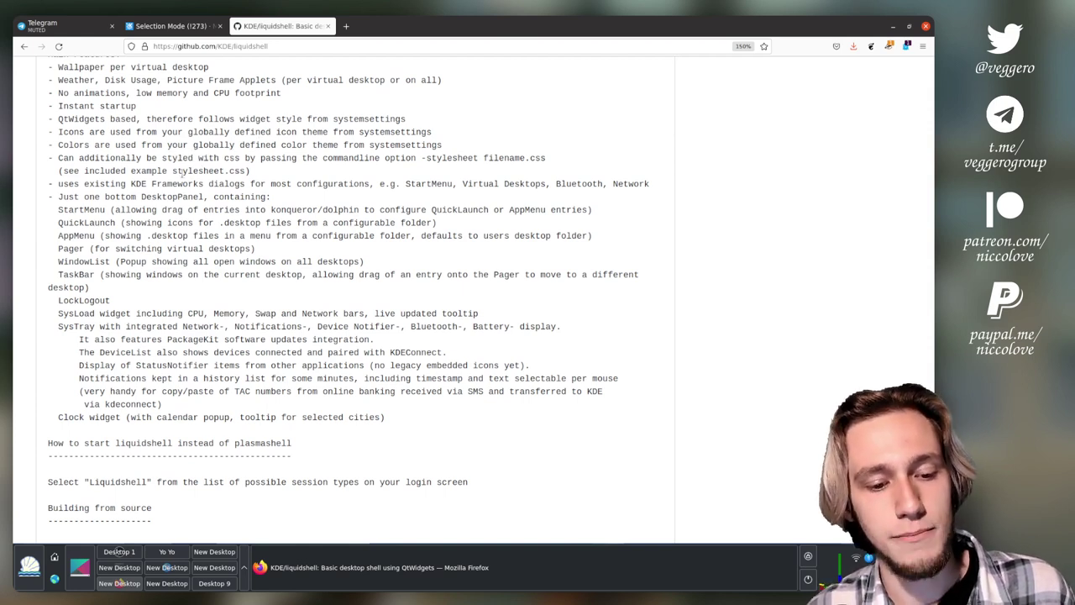
left_click_drag(172, 171, 230, 171)
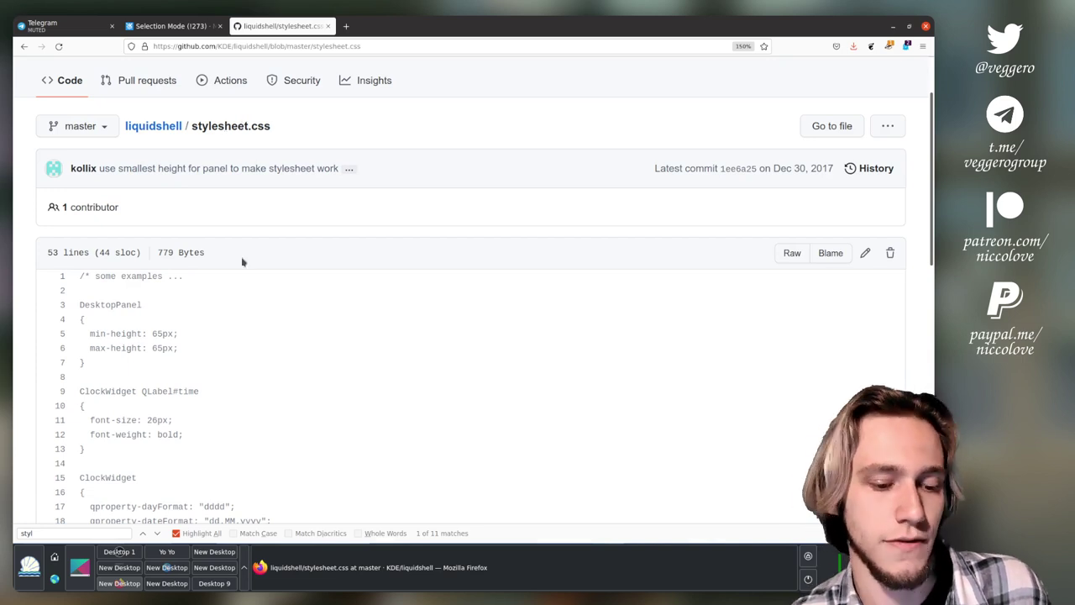
scroll(241, 260, "up", 2)
scroll(241, 260, "down", 5)
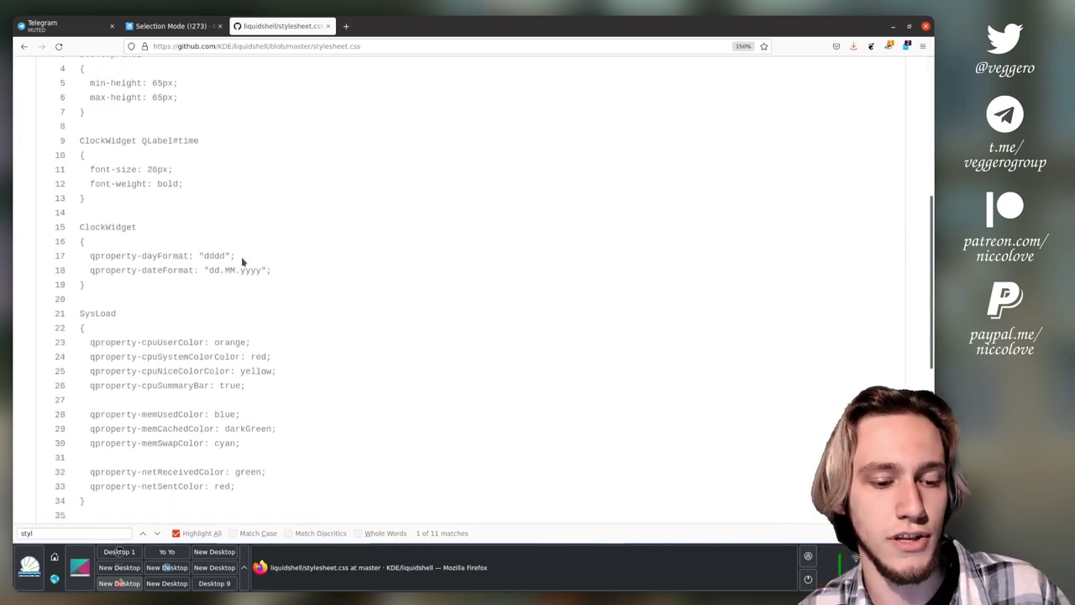
scroll(210, 286, "down", 2)
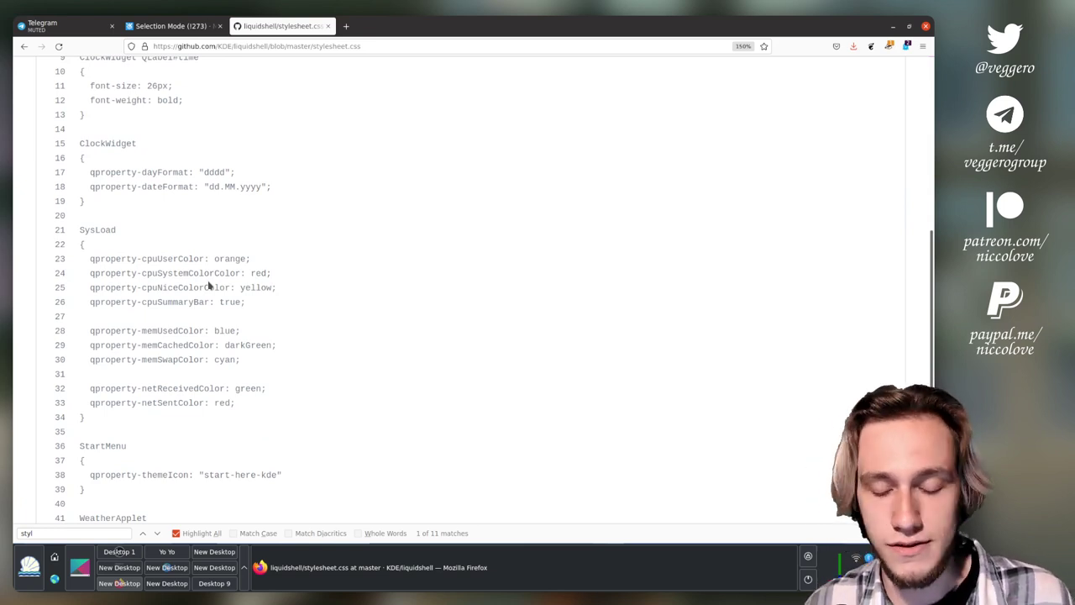
key("alt+F4")
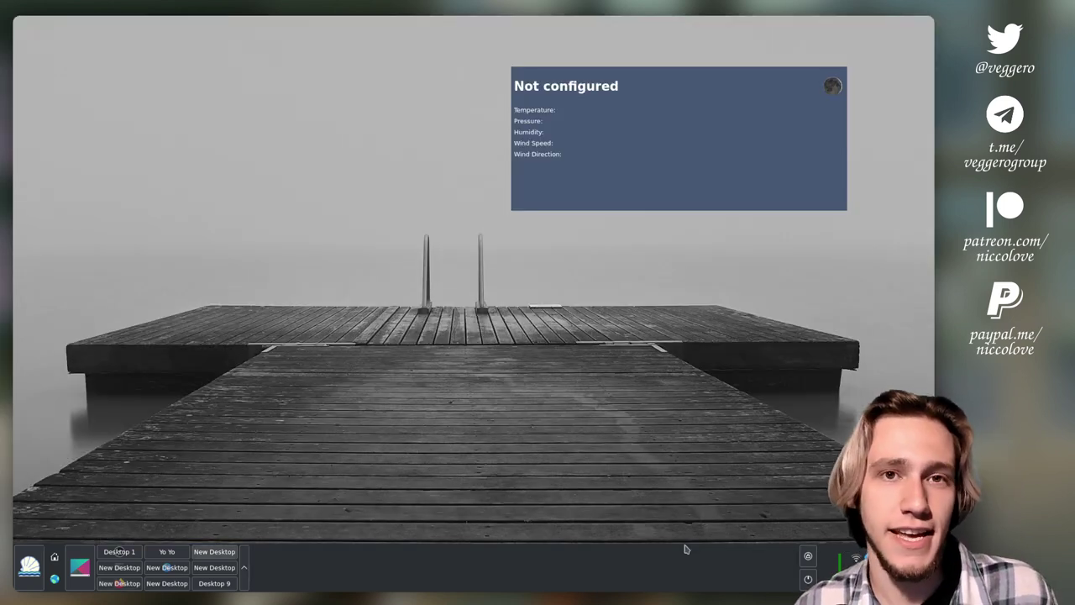